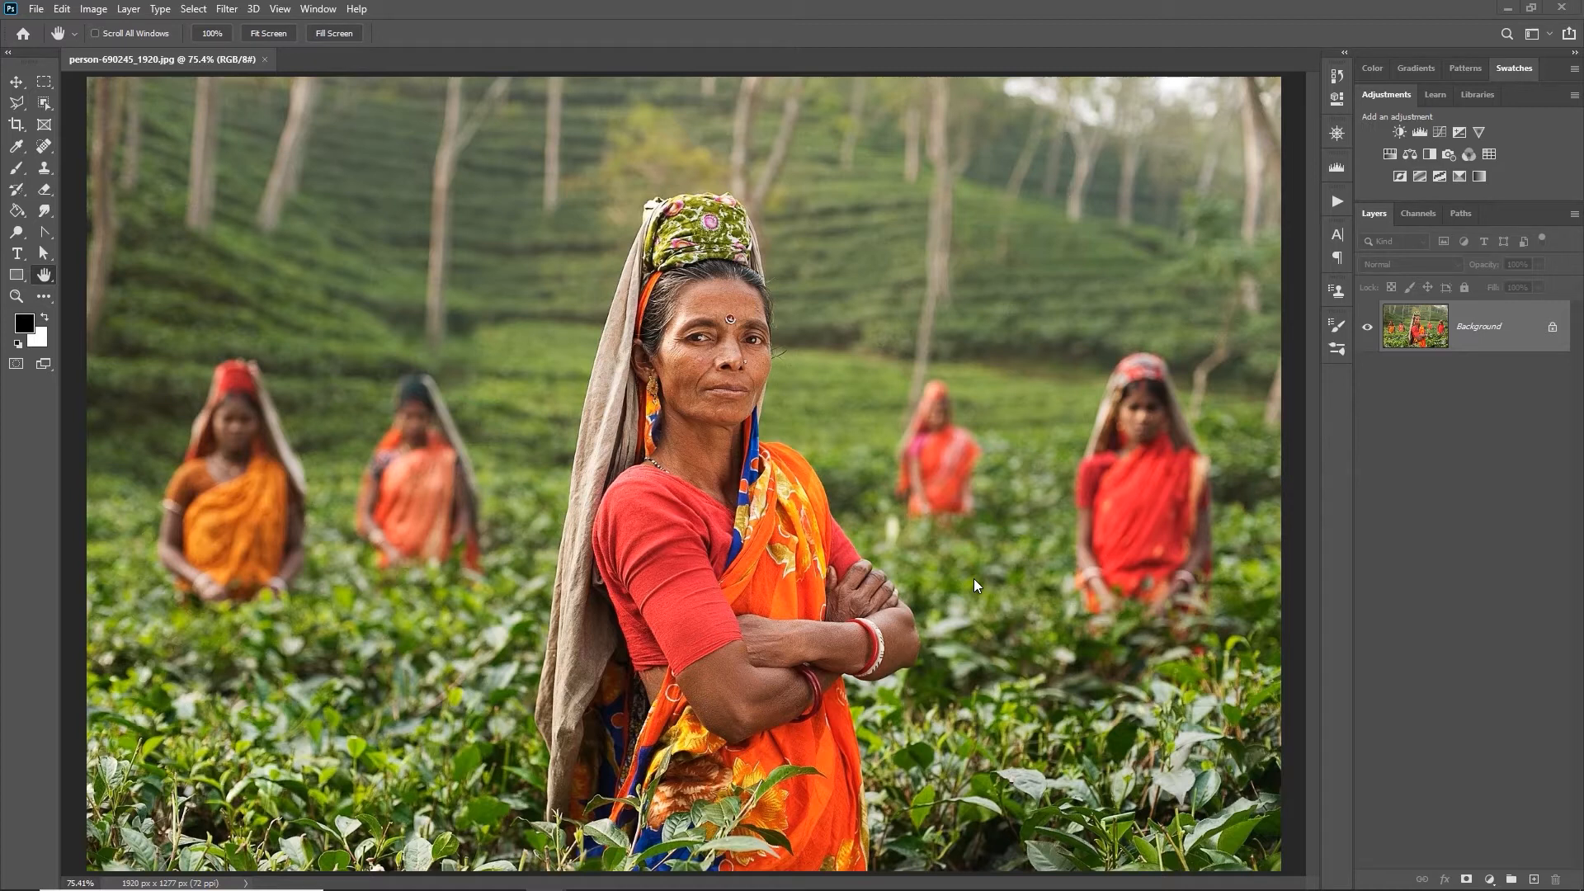
Step: Add a pattern fill layer above the photo using the dark green pattern from the Grass group at 100% scale
left_click(1490, 881)
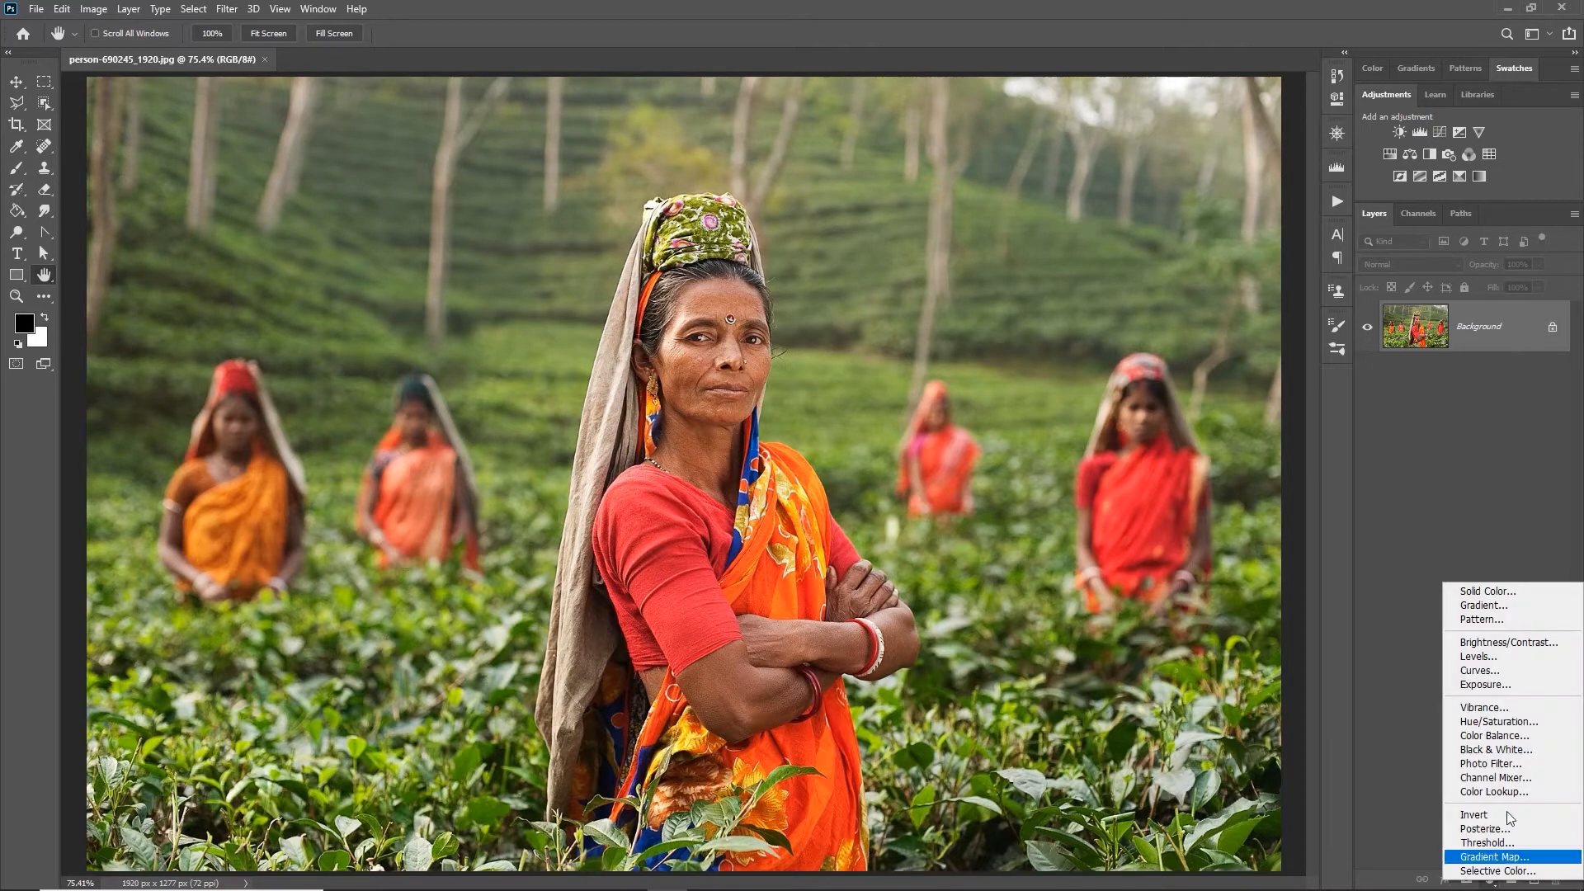
left_click(1501, 621)
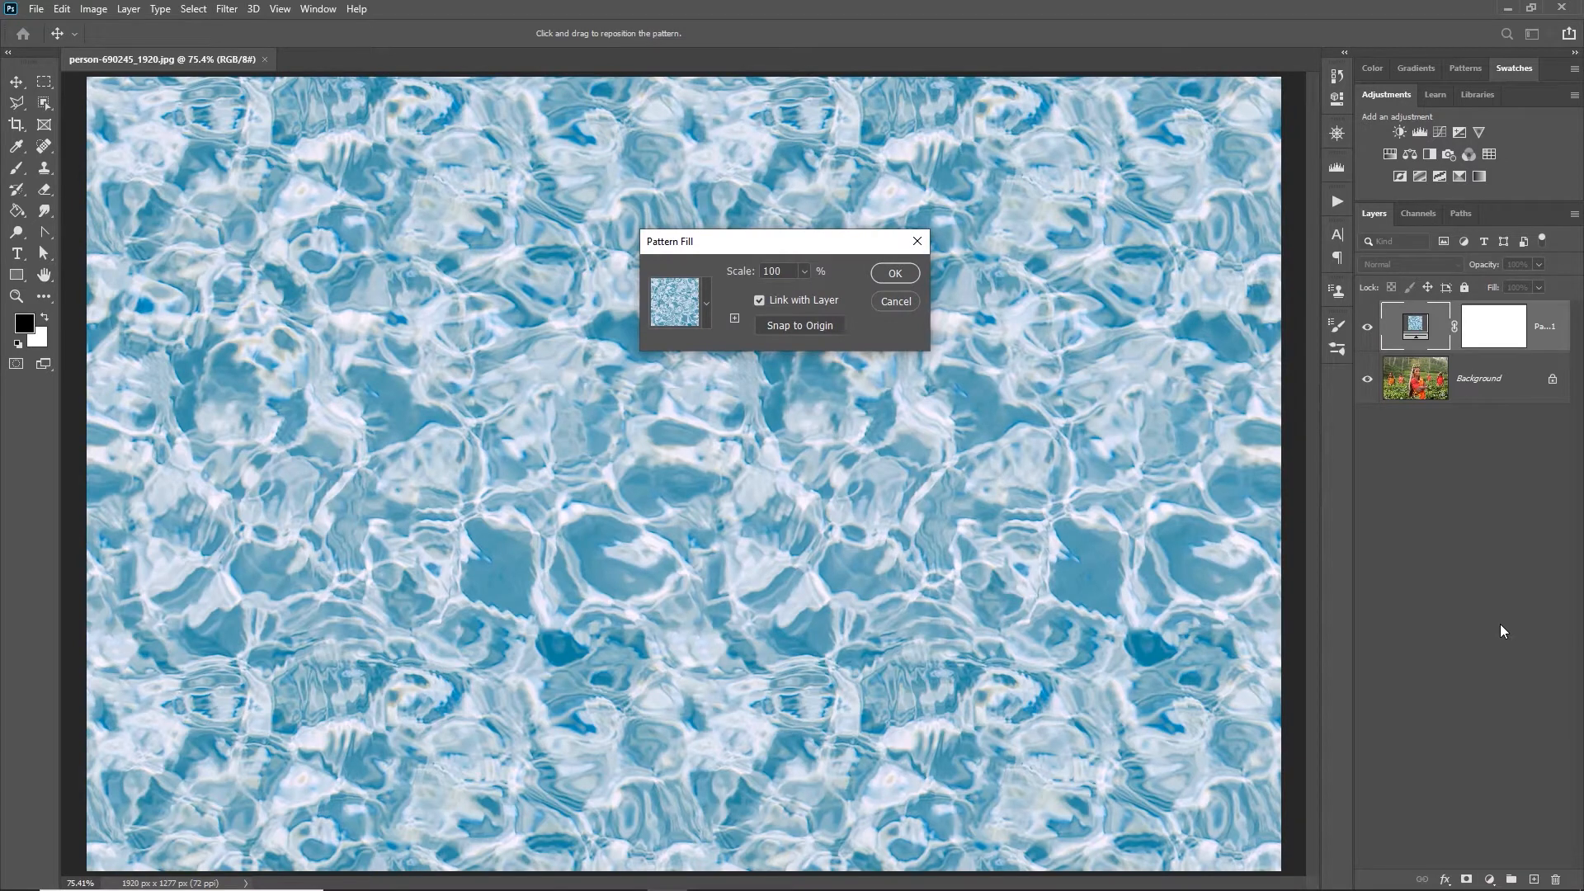
left_click(707, 305)
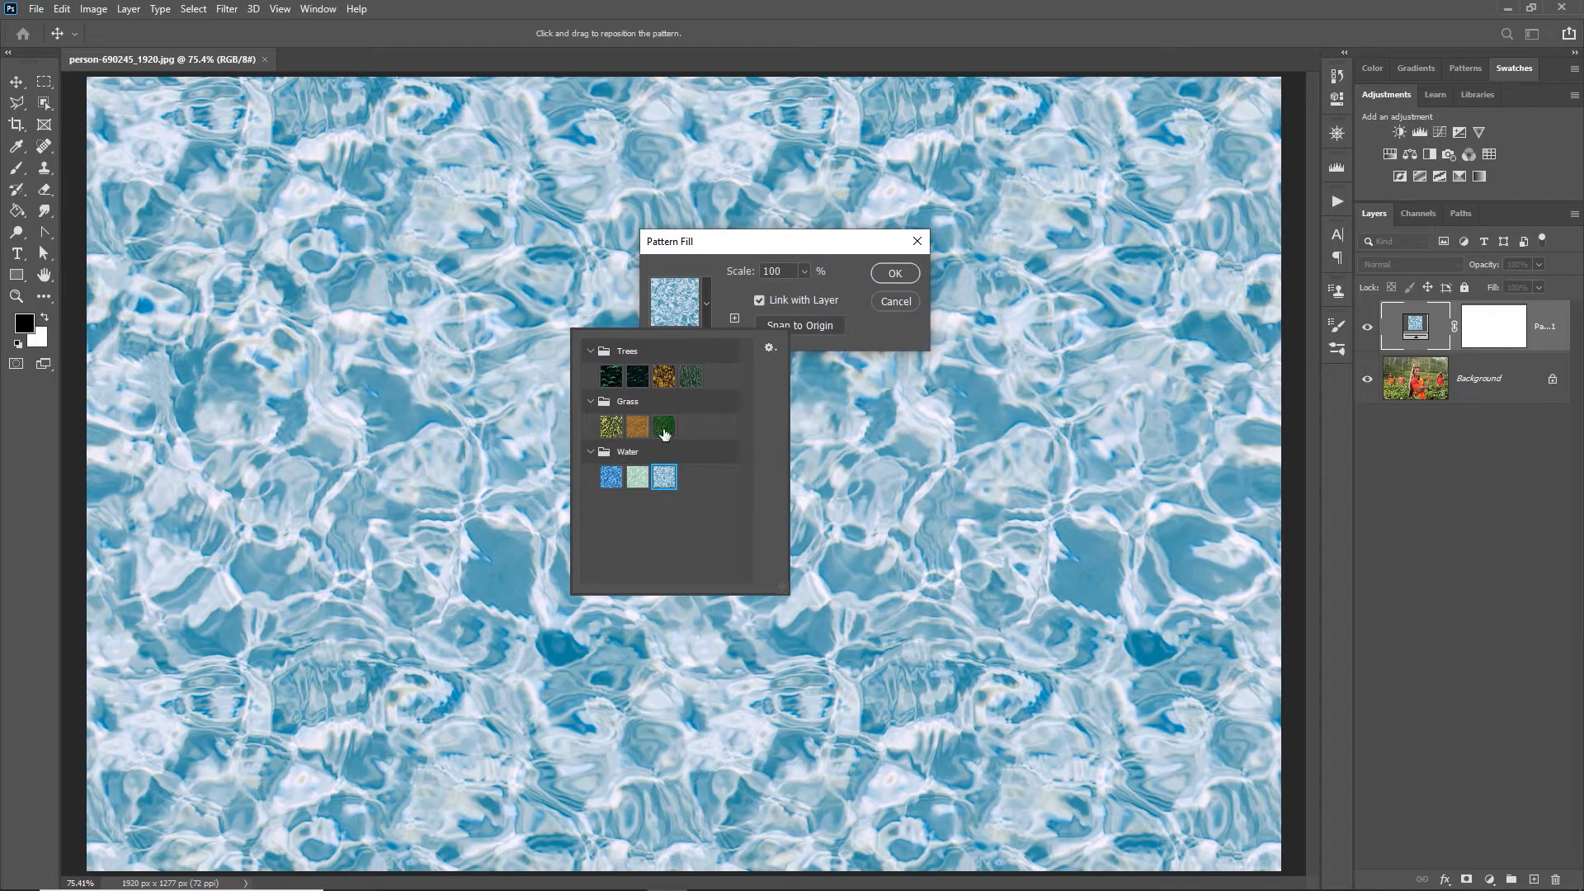
left_click(769, 347)
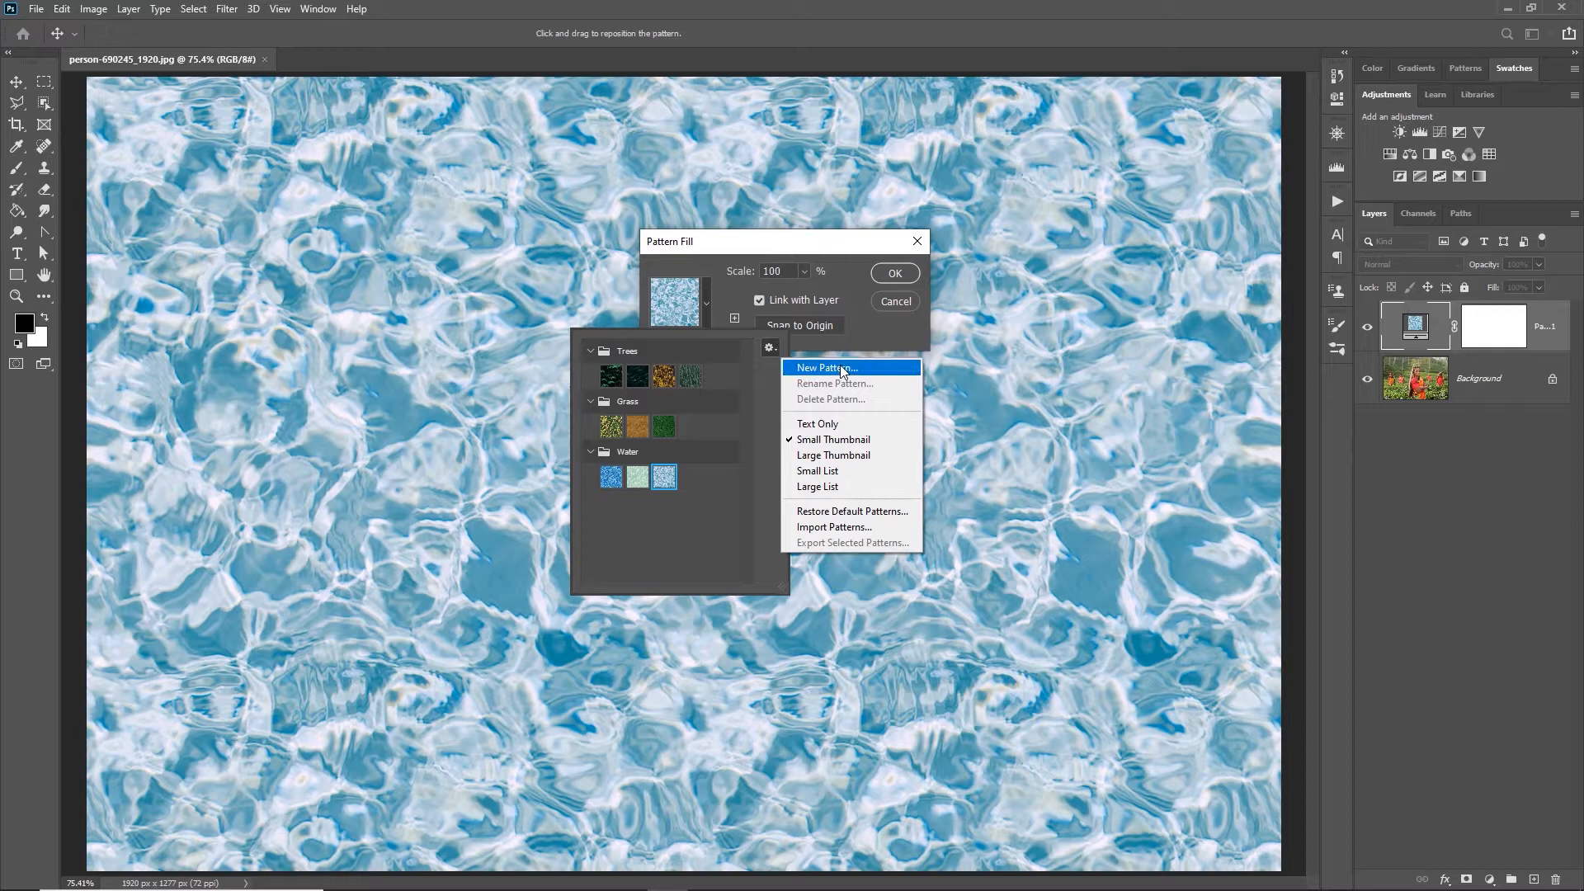
left_click(665, 426)
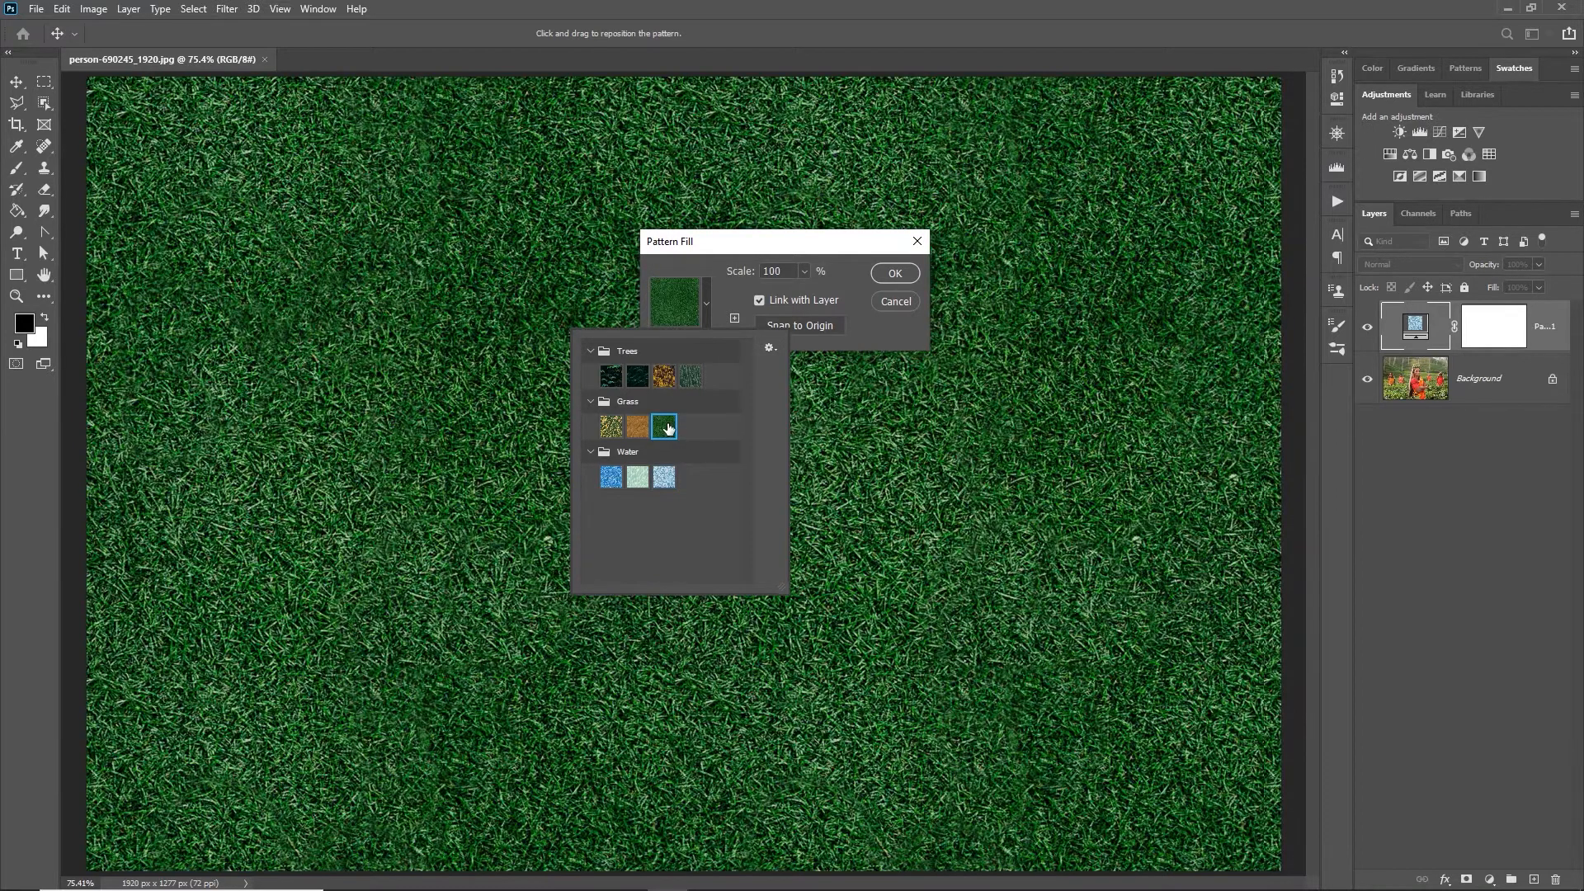
left_click(895, 273)
left_click(895, 273)
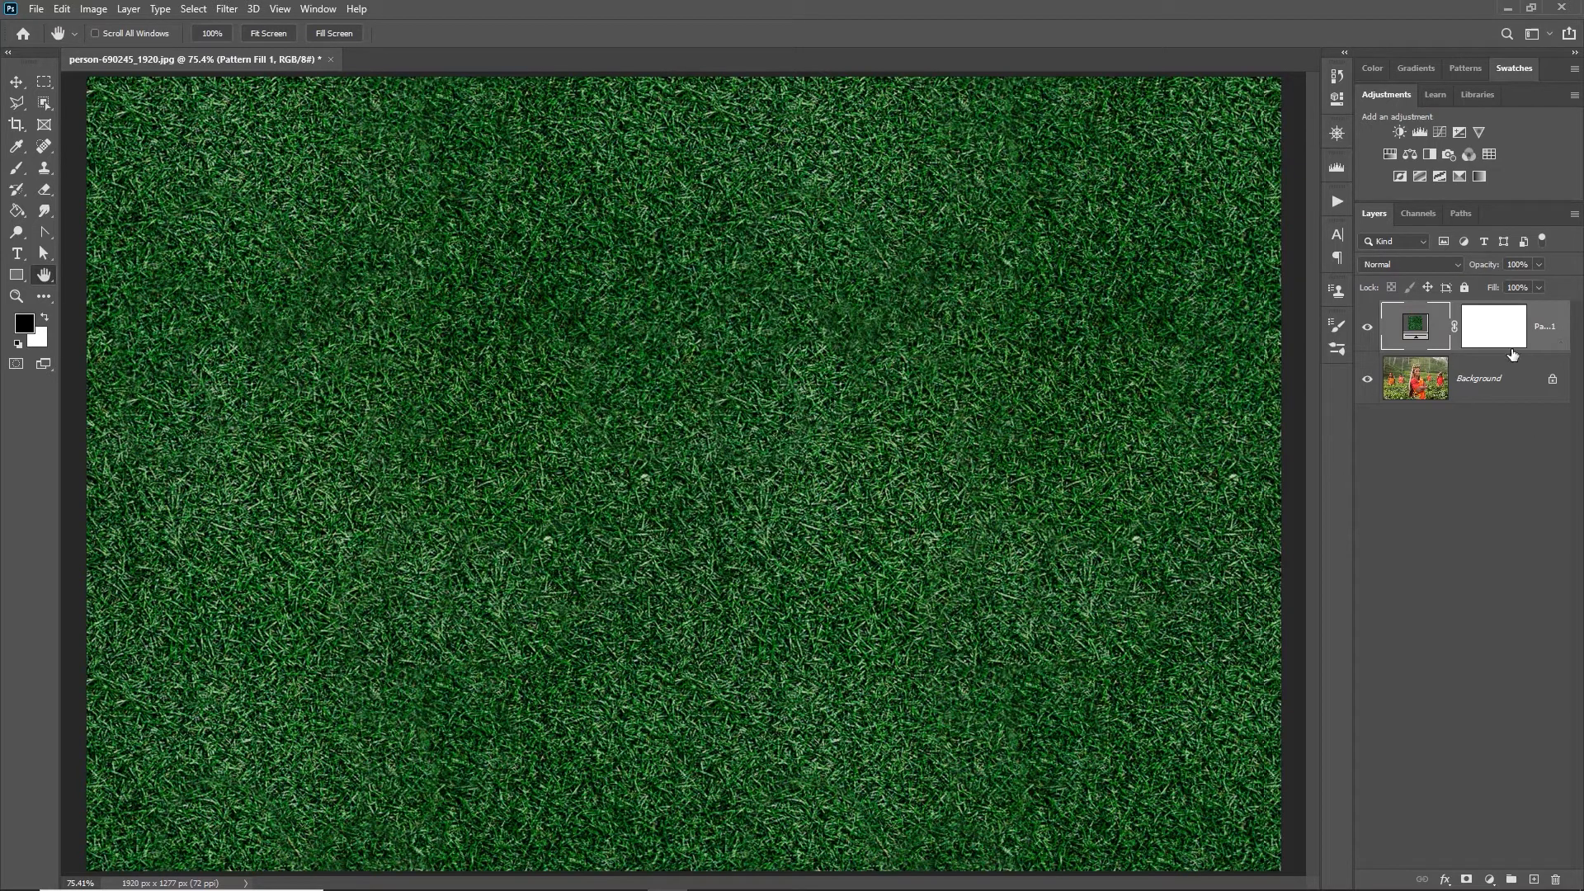
Step: Convert the grass pattern fill layer to a smart object and open its contents for editing
right_click(1547, 325)
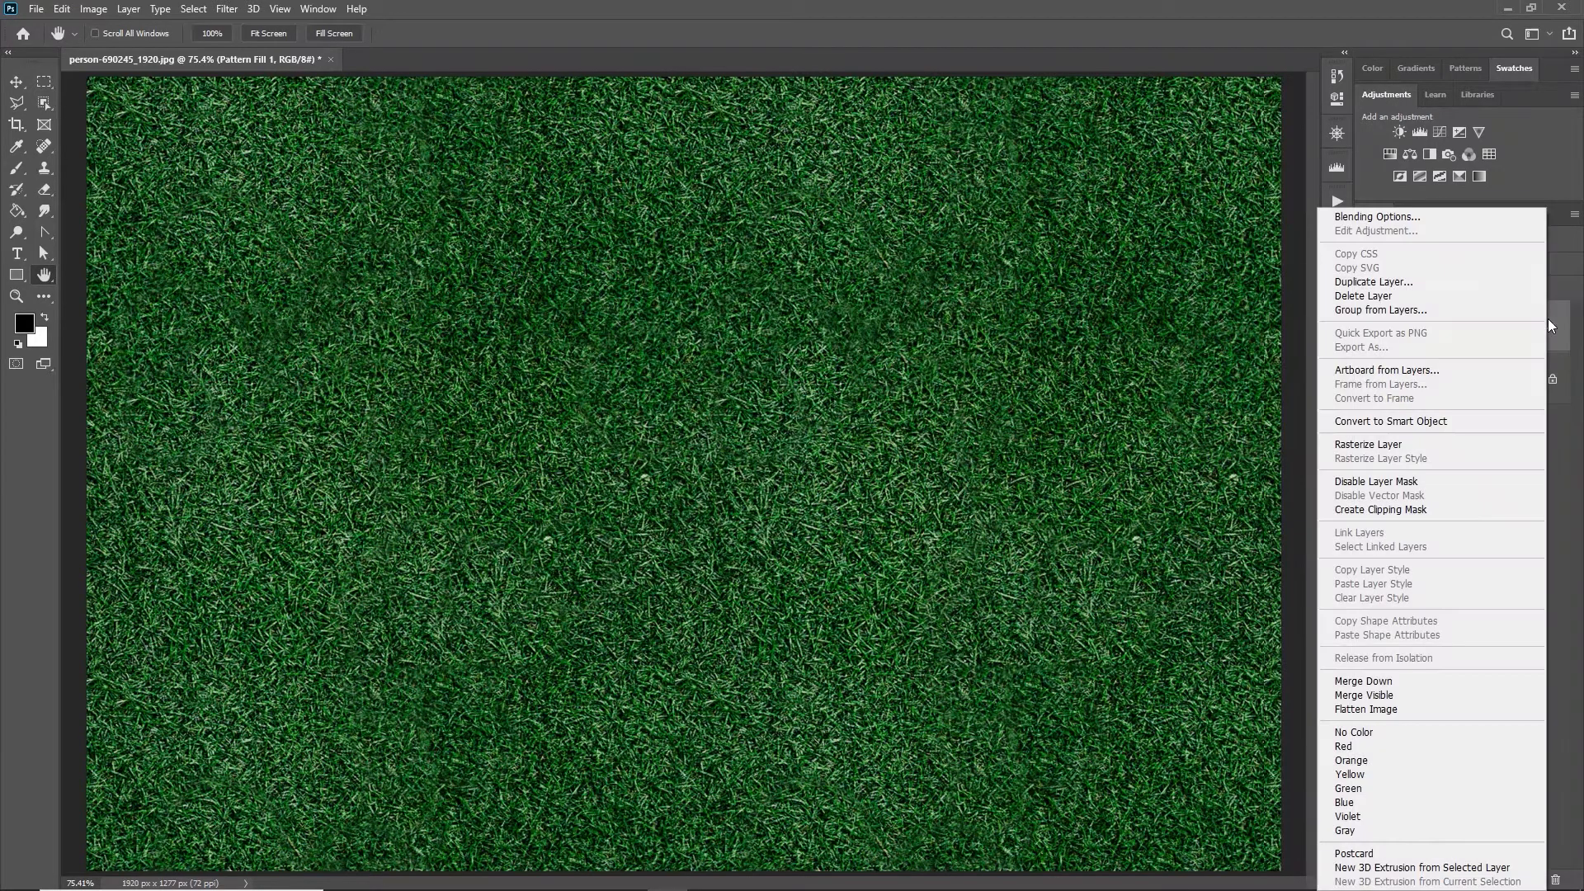
left_click(1470, 422)
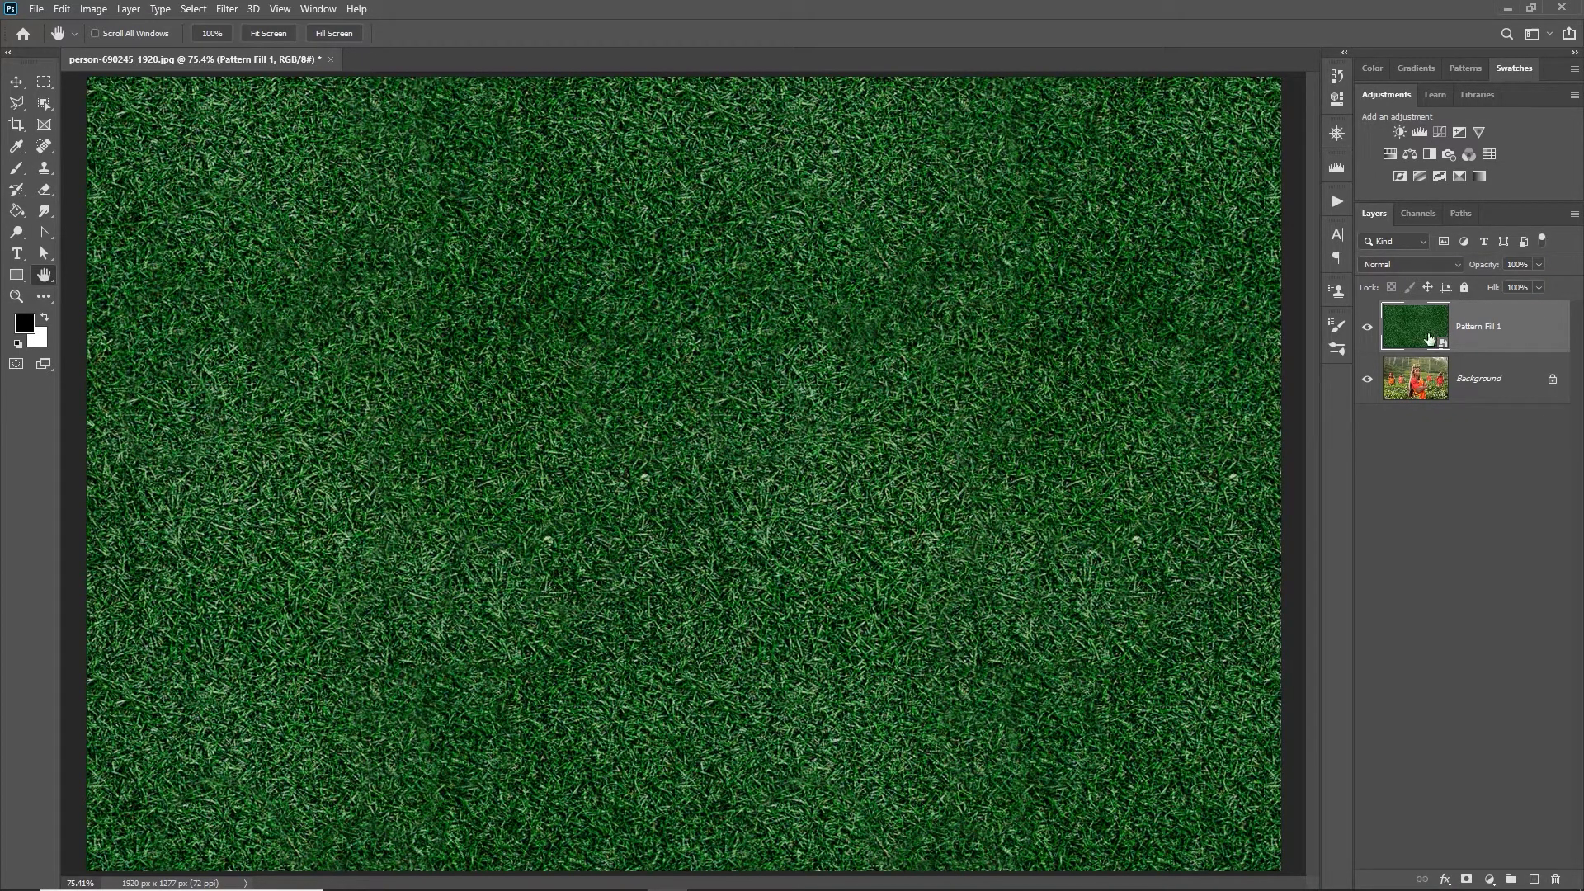
double_click(1420, 330)
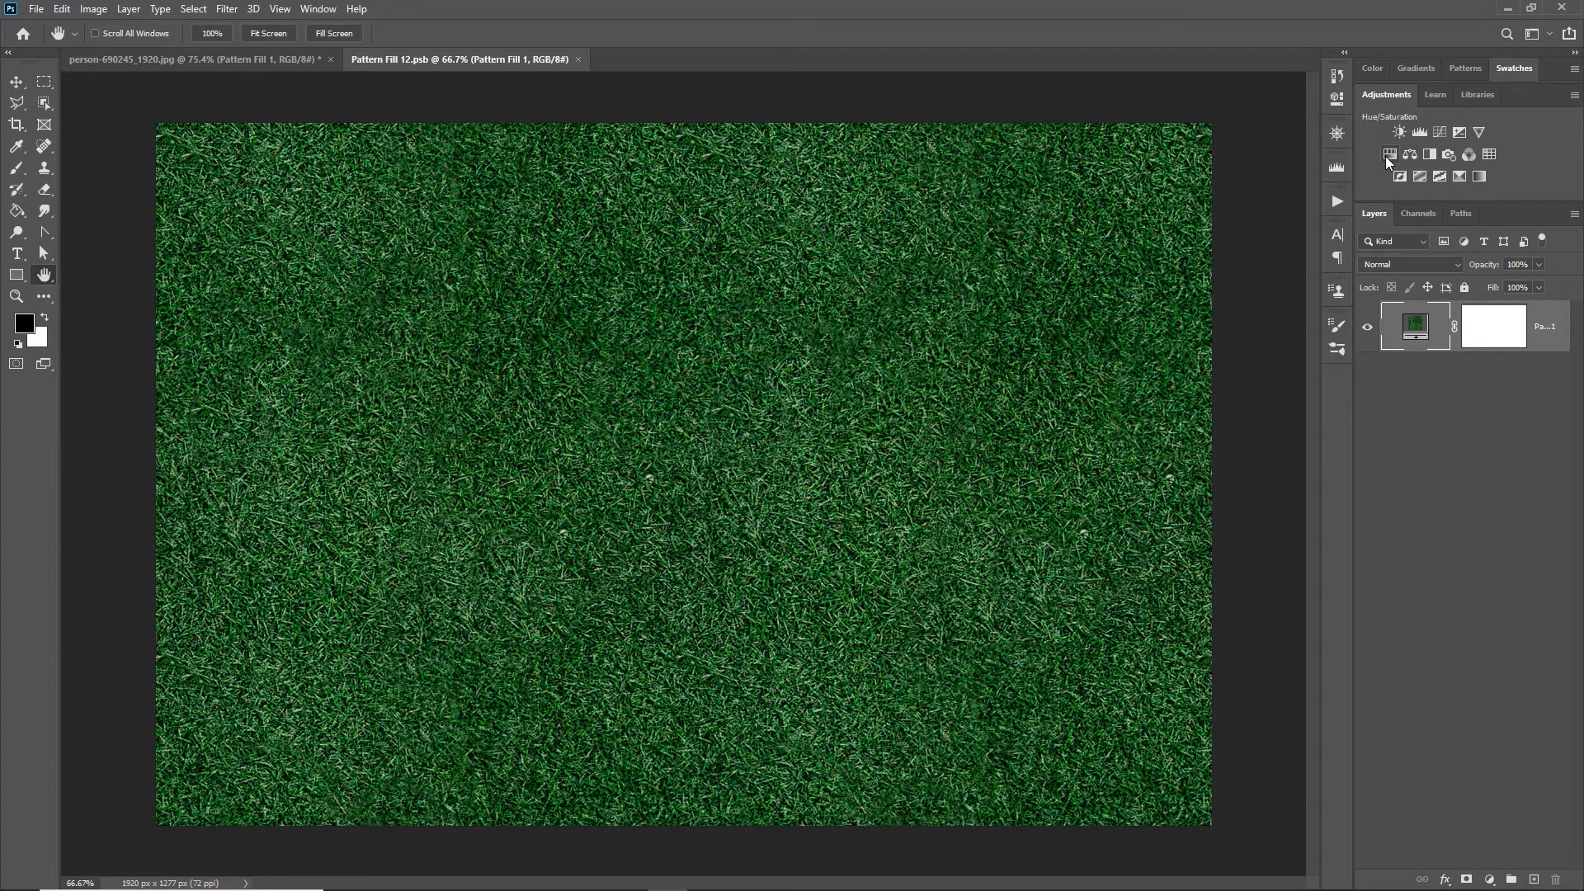
Step: Convert the inner grass fill to a smart object and apply the Glass distortion from the Filter Gallery with the Frosted texture
left_click(225, 9)
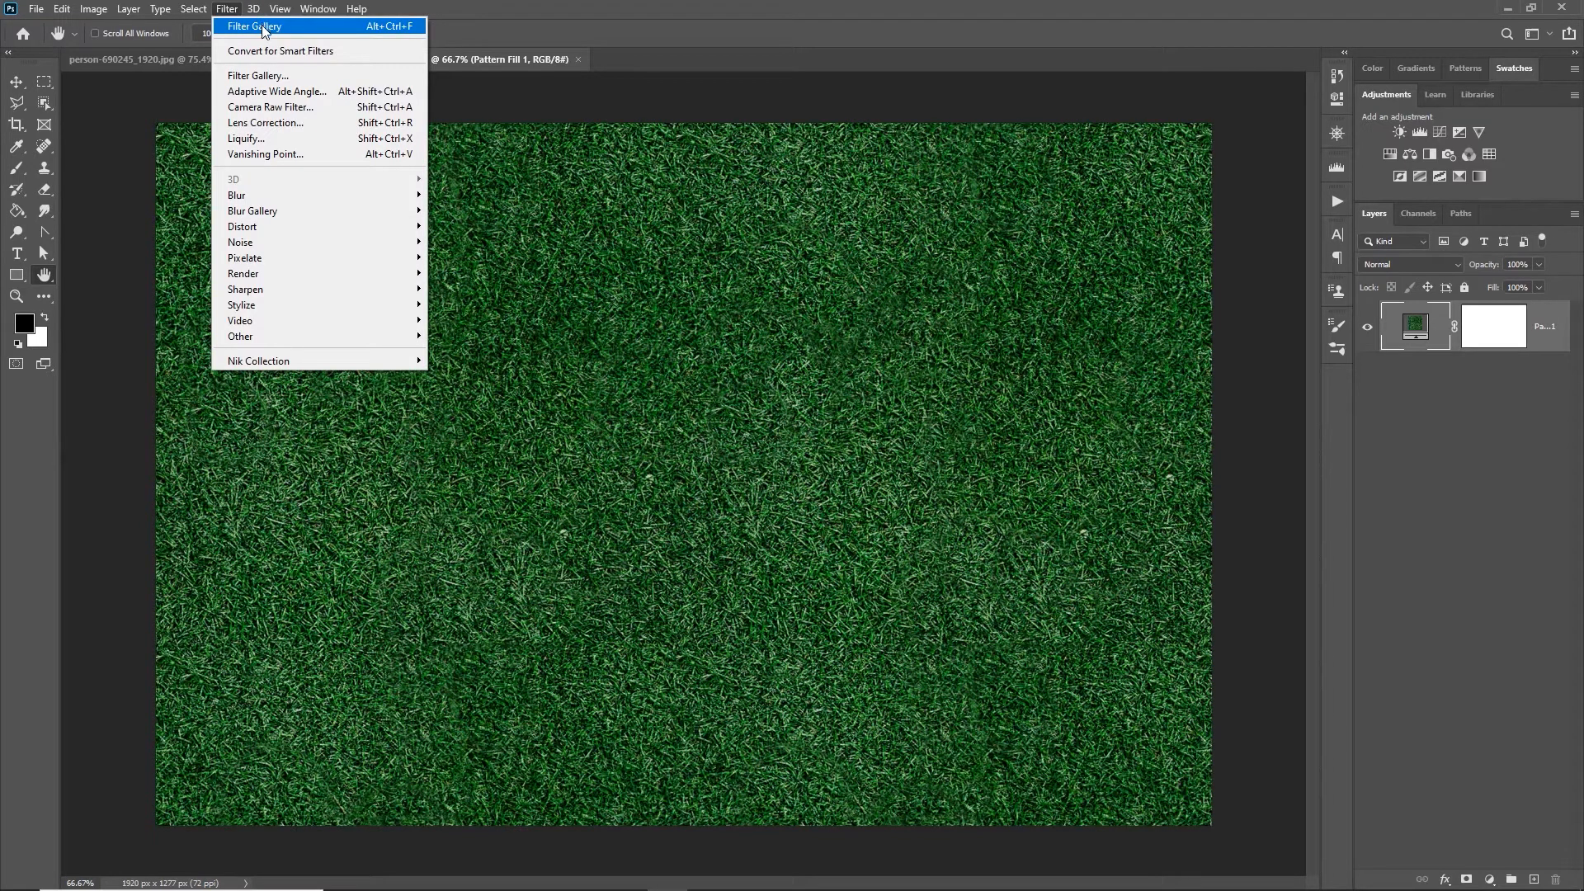
left_click(255, 76)
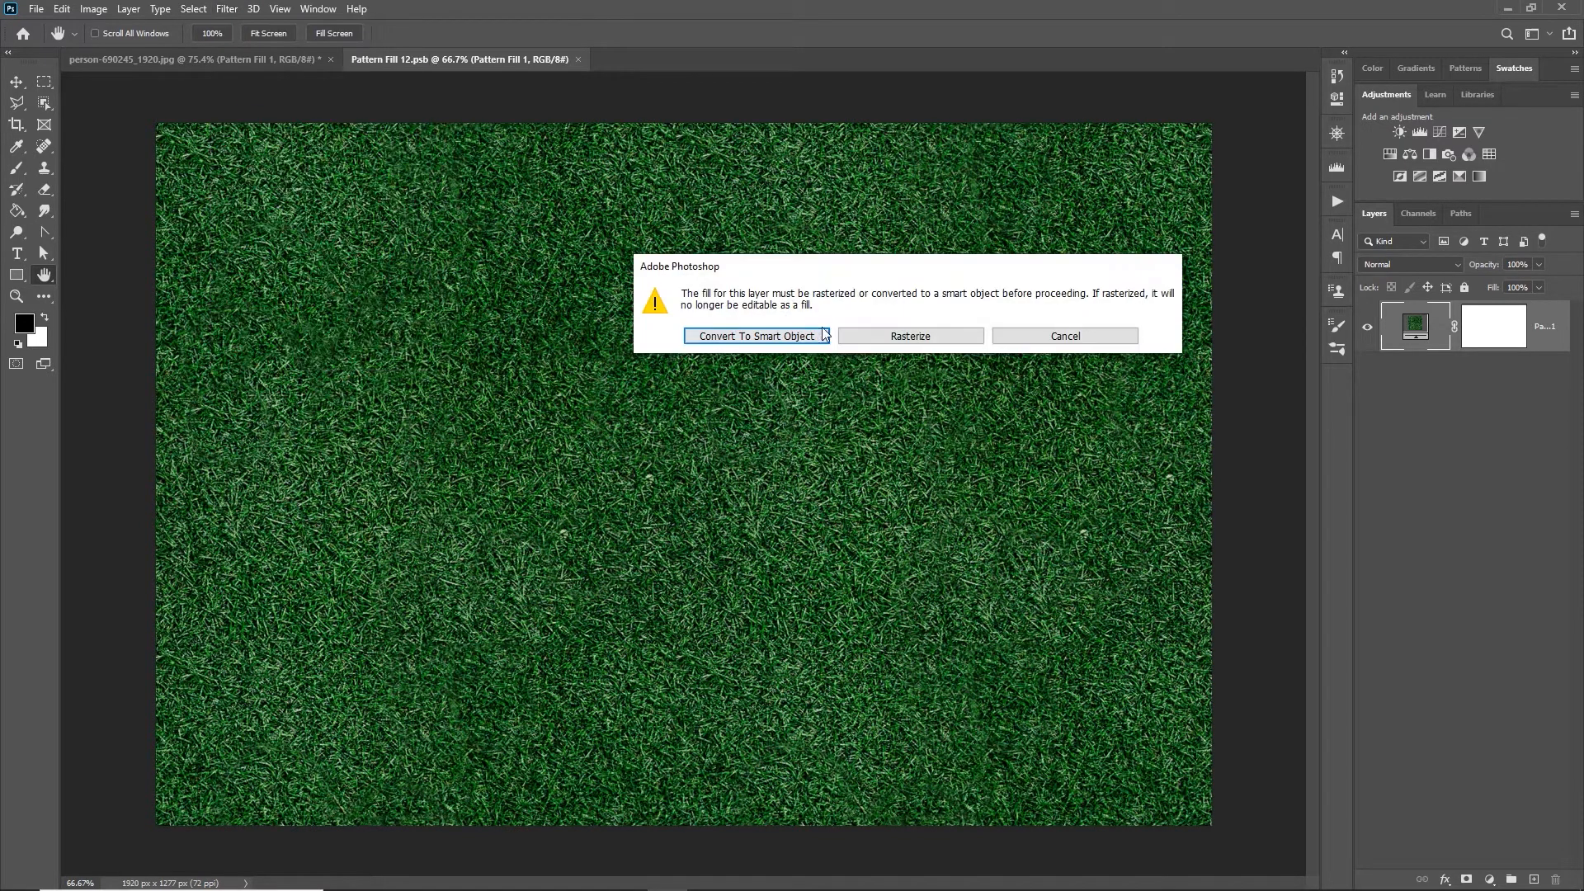
left_click(816, 339)
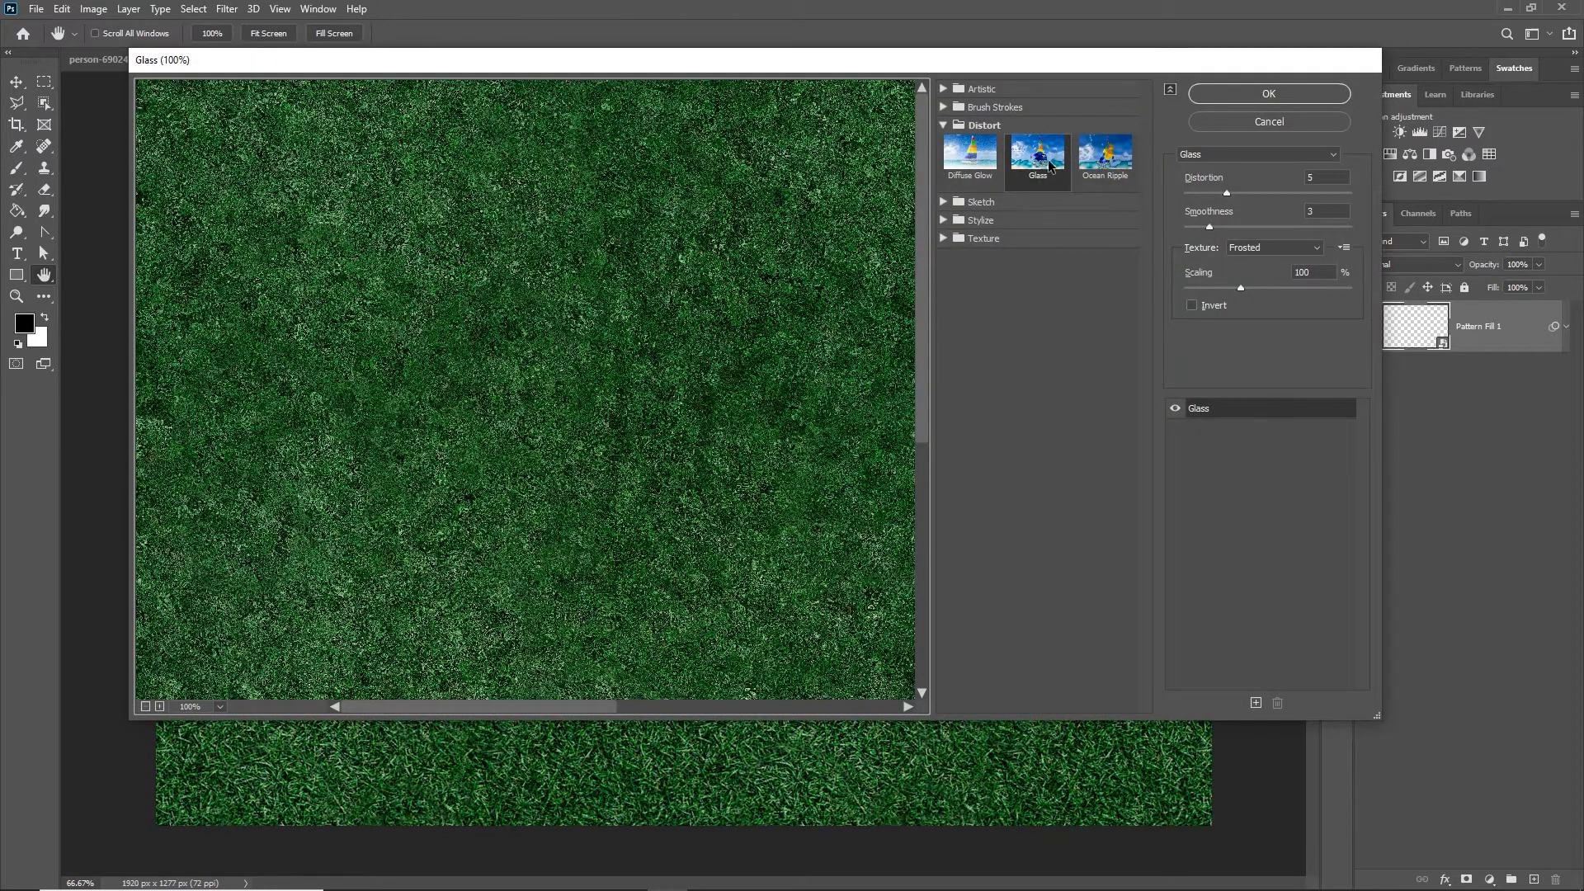
left_click(1084, 165)
left_click(1029, 173)
left_click(970, 155)
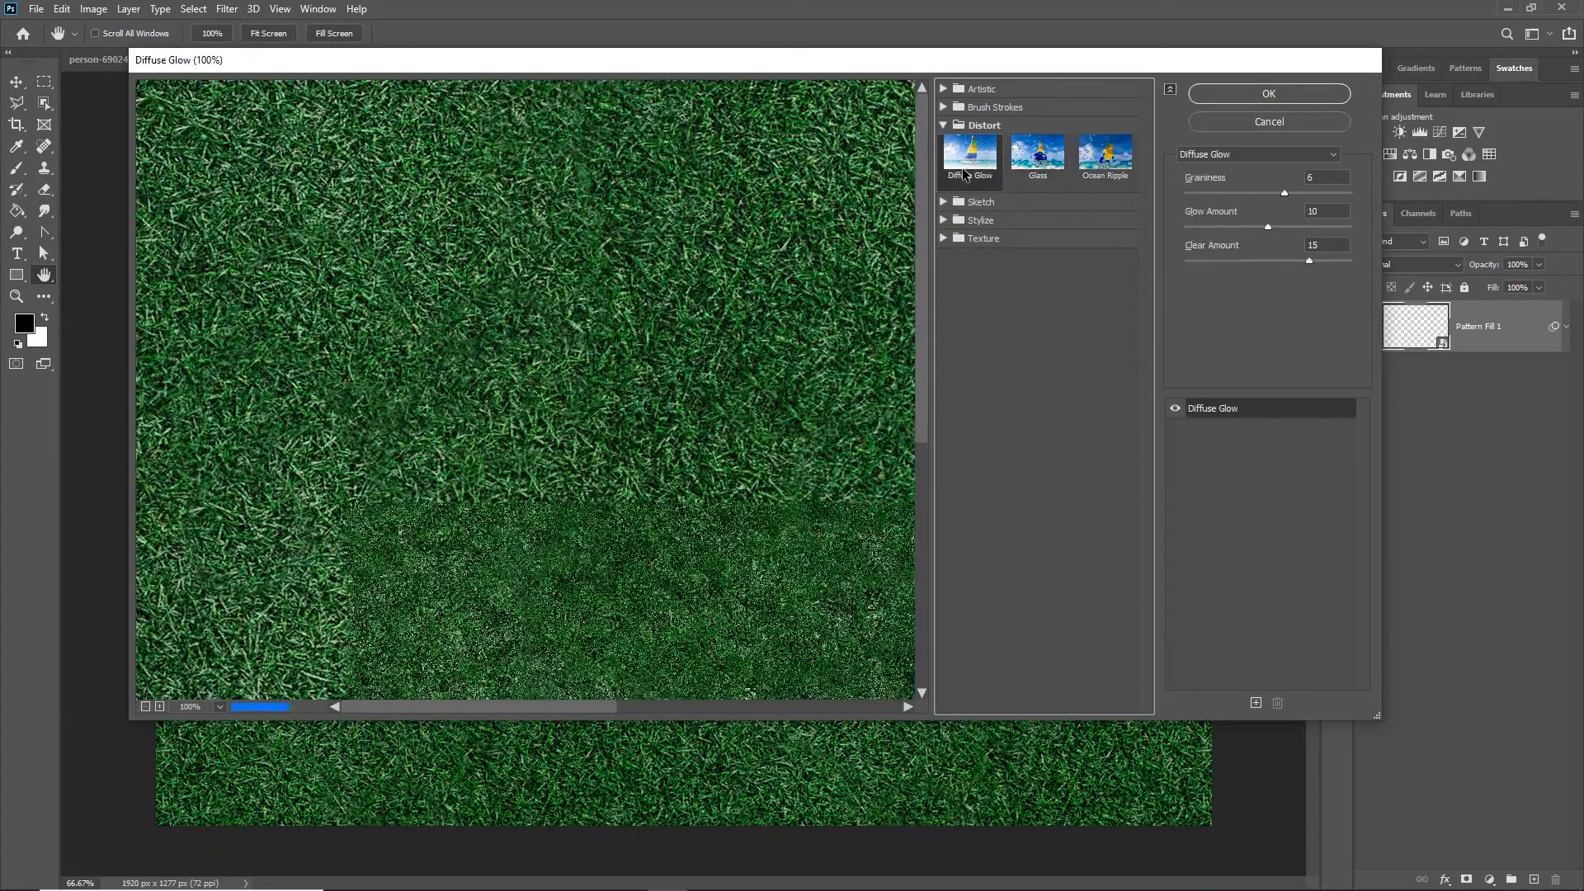
left_click(1041, 159)
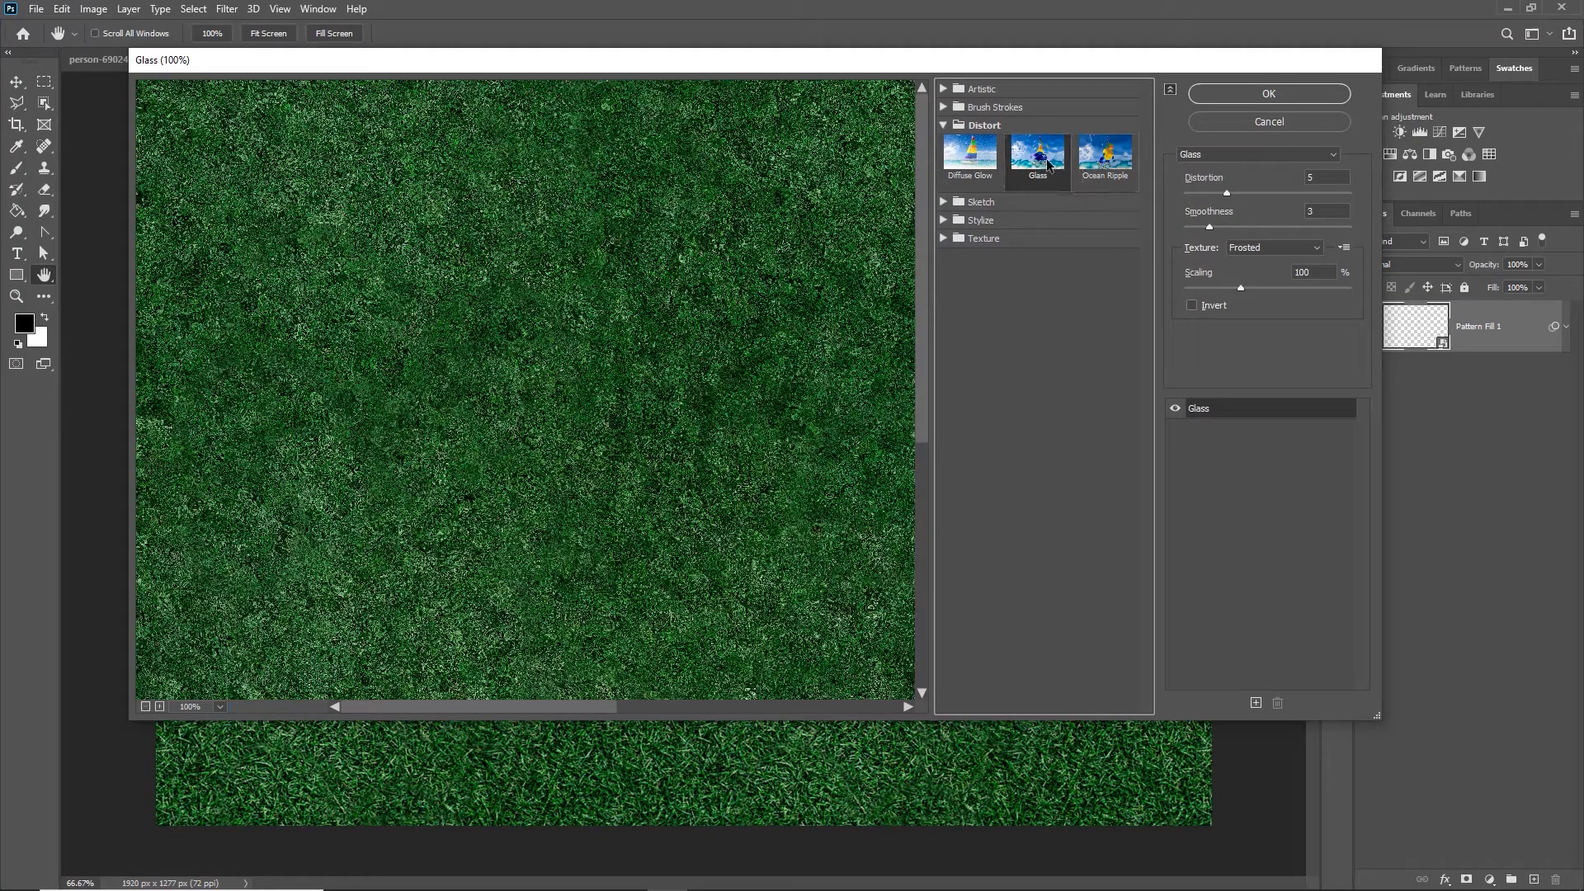
left_click(1269, 93)
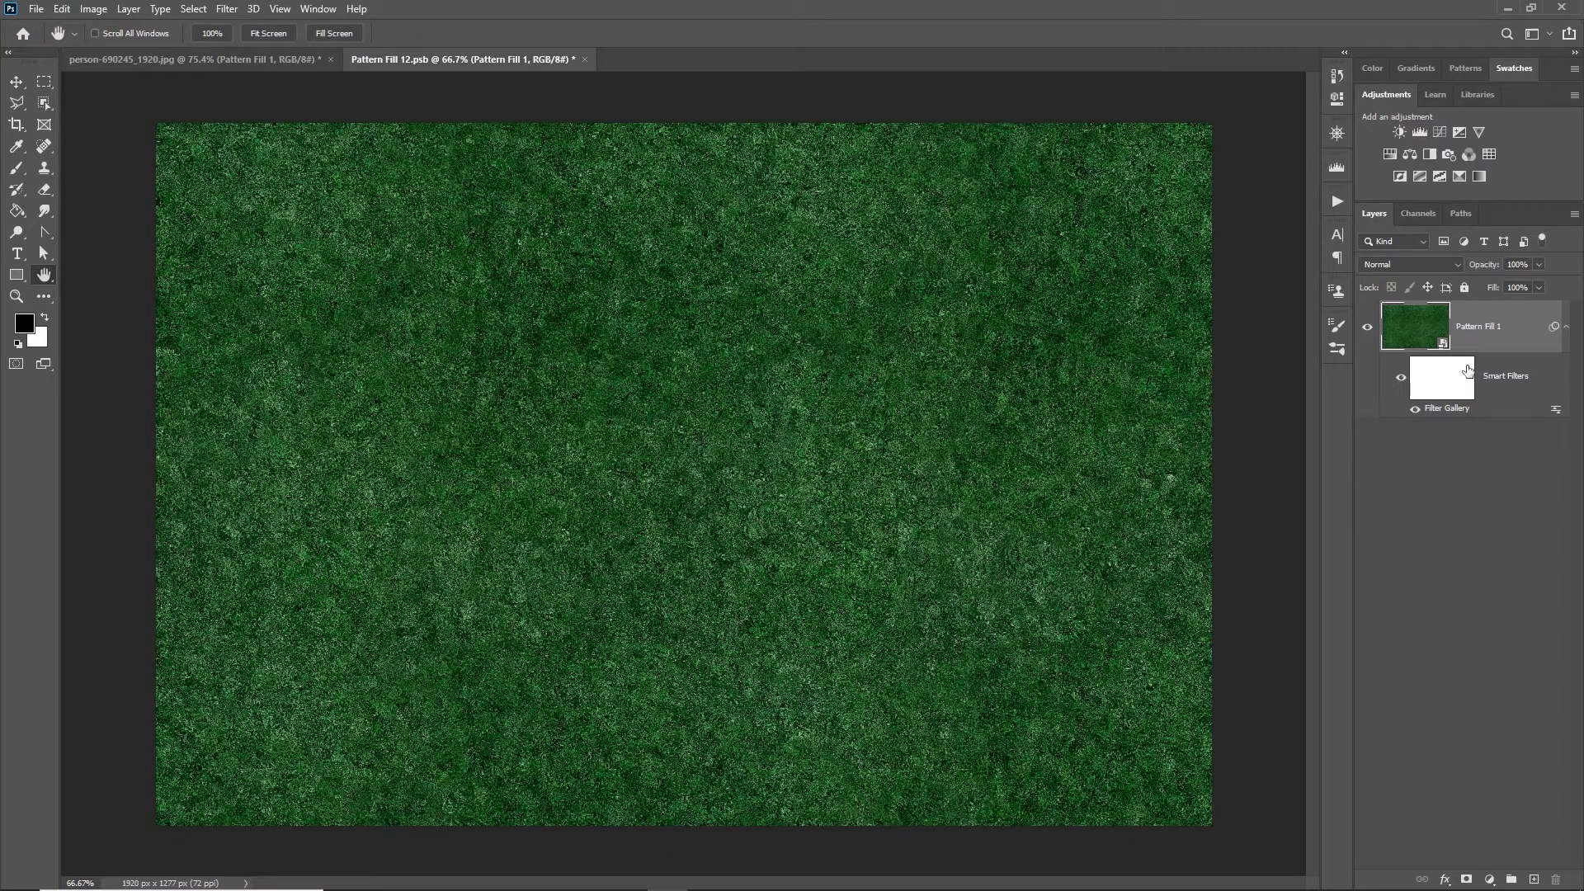
Step: Add a Hue/Saturation adjustment above the grass pattern and shift the hue from green to brown
left_click(1392, 156)
left_click_drag(1195, 188, 1137, 186)
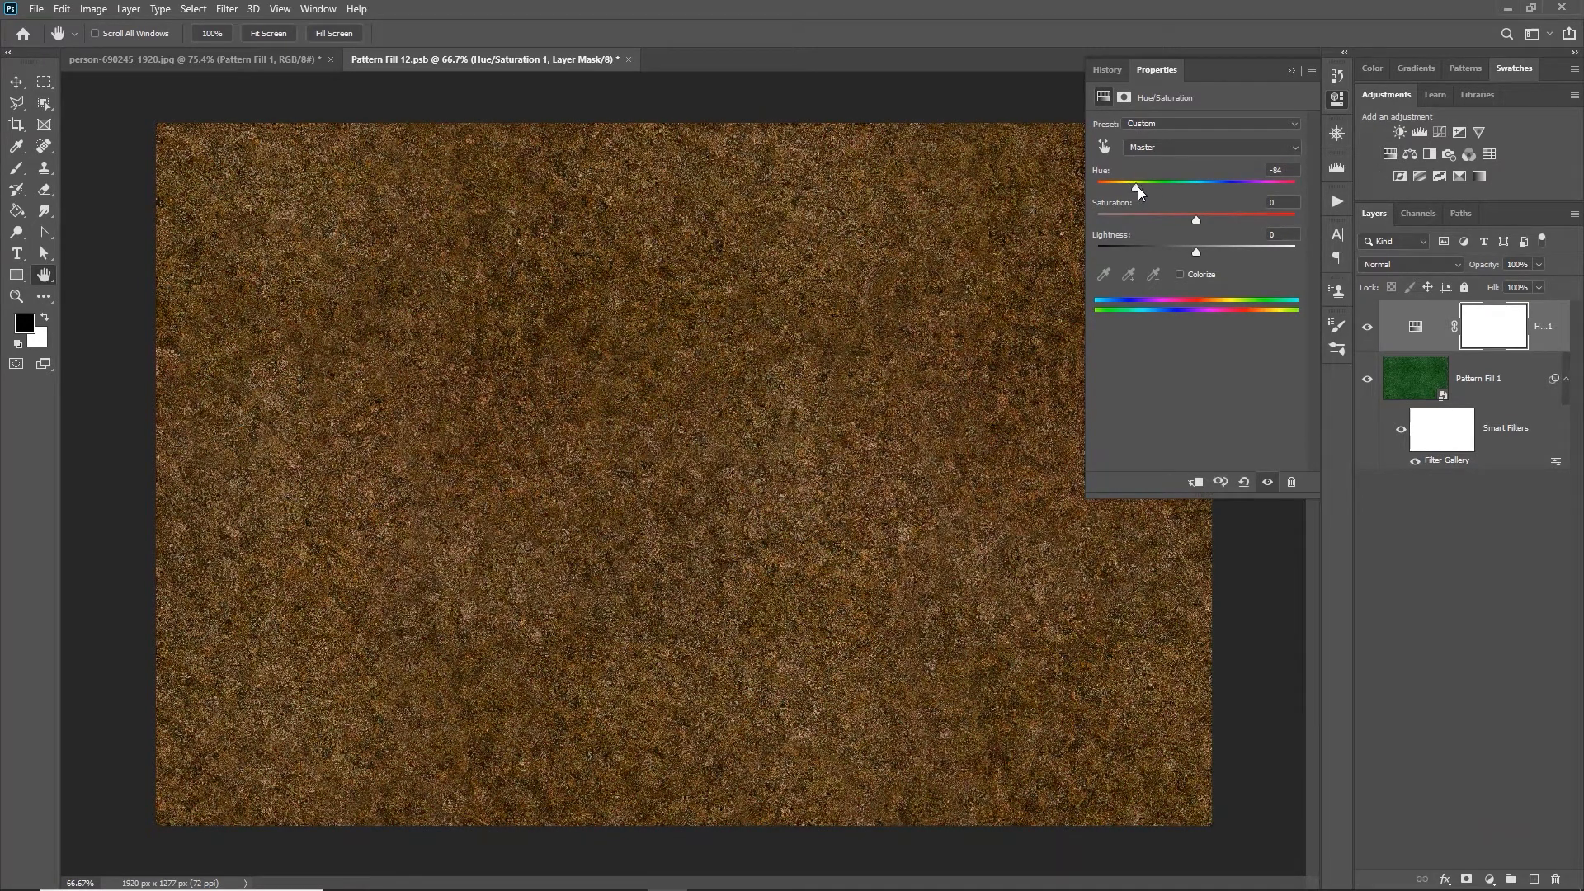
left_click(1290, 71)
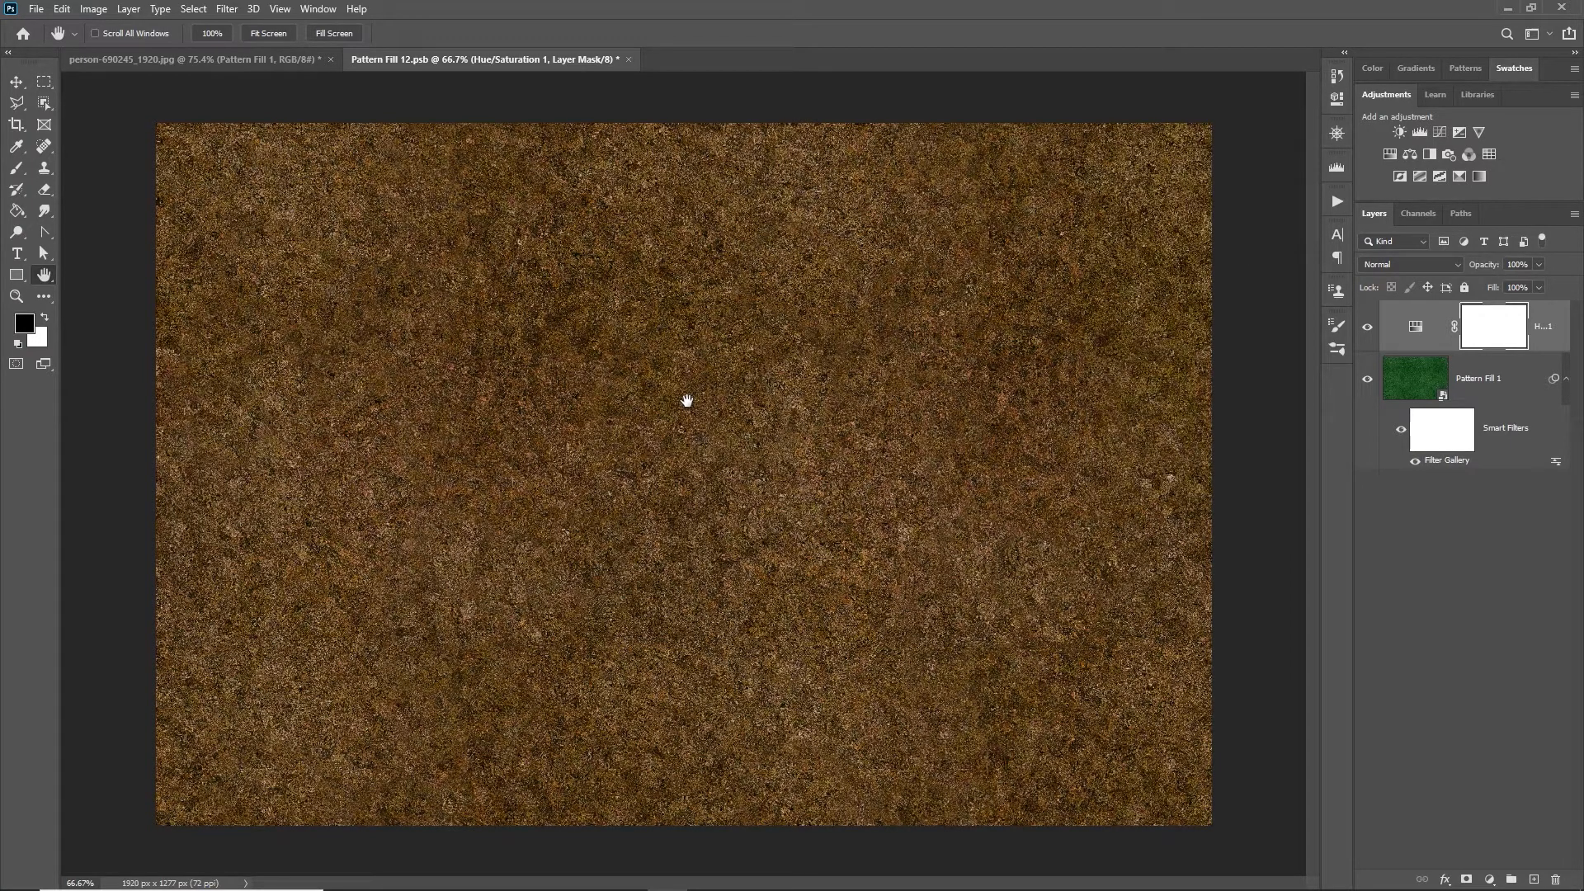
Step: Compare the pattern with and without the Hue/Saturation adjustment and the Glass smart filter by toggling their visibility
left_click(1367, 327)
left_click(1401, 430)
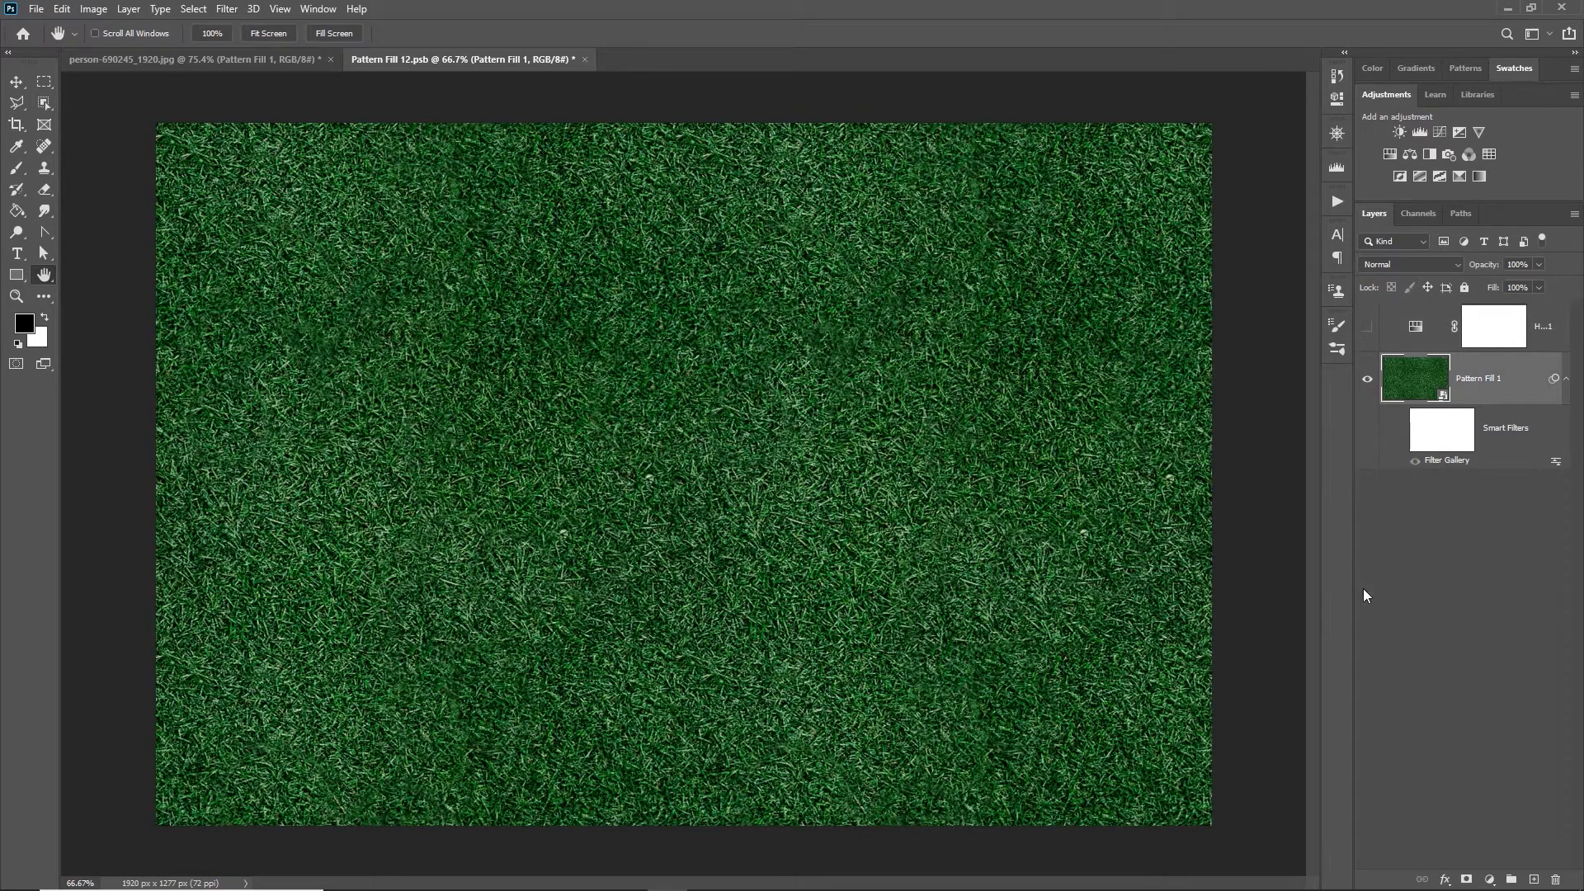
left_click(1401, 429)
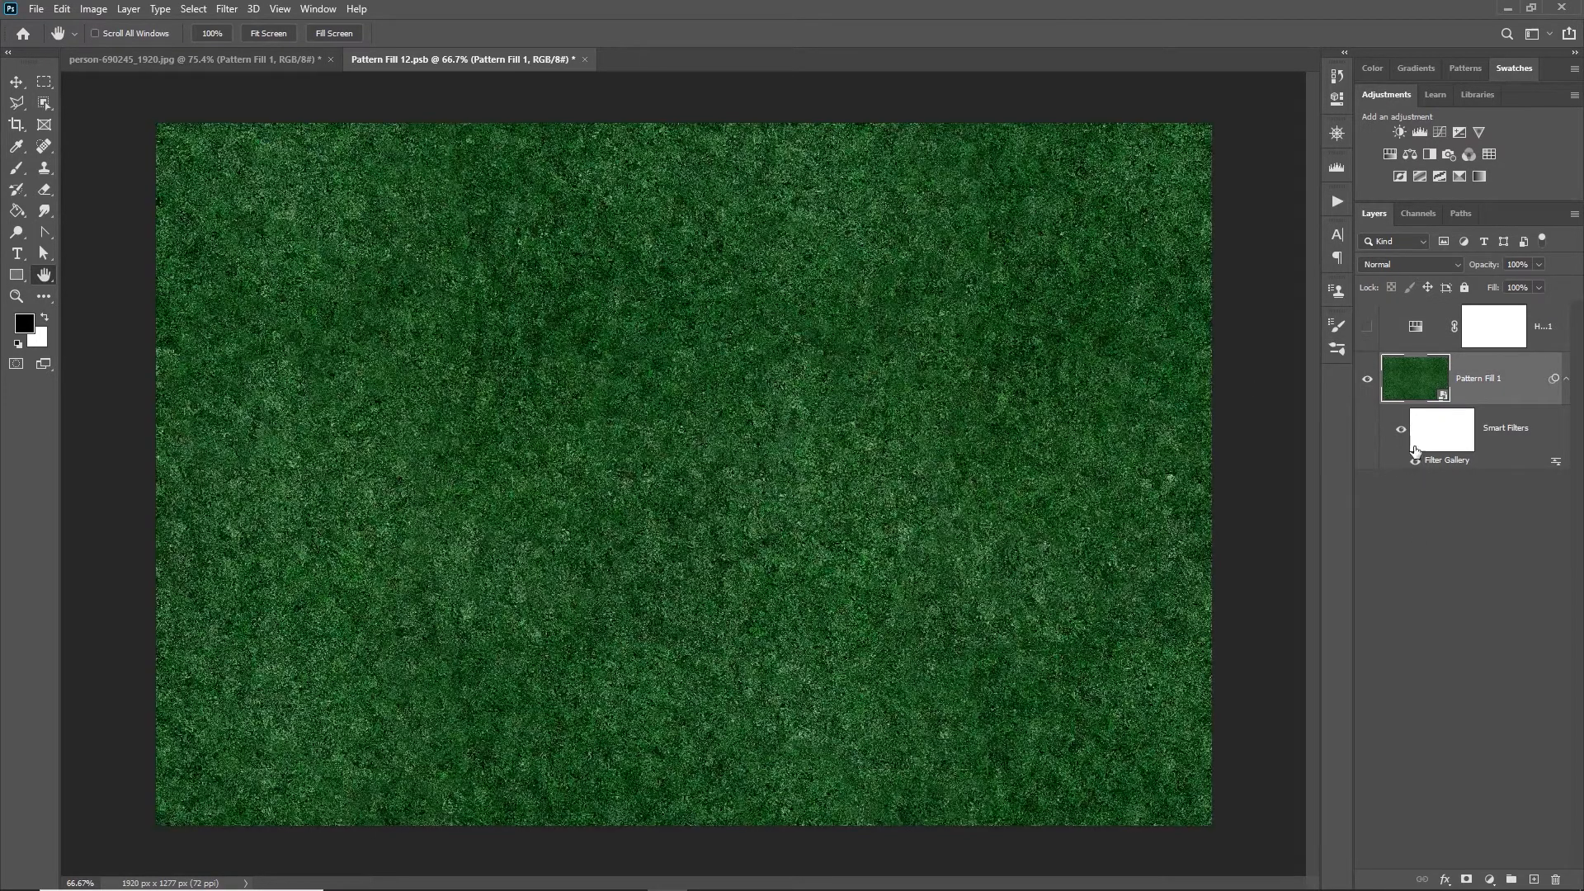
left_click(1367, 327)
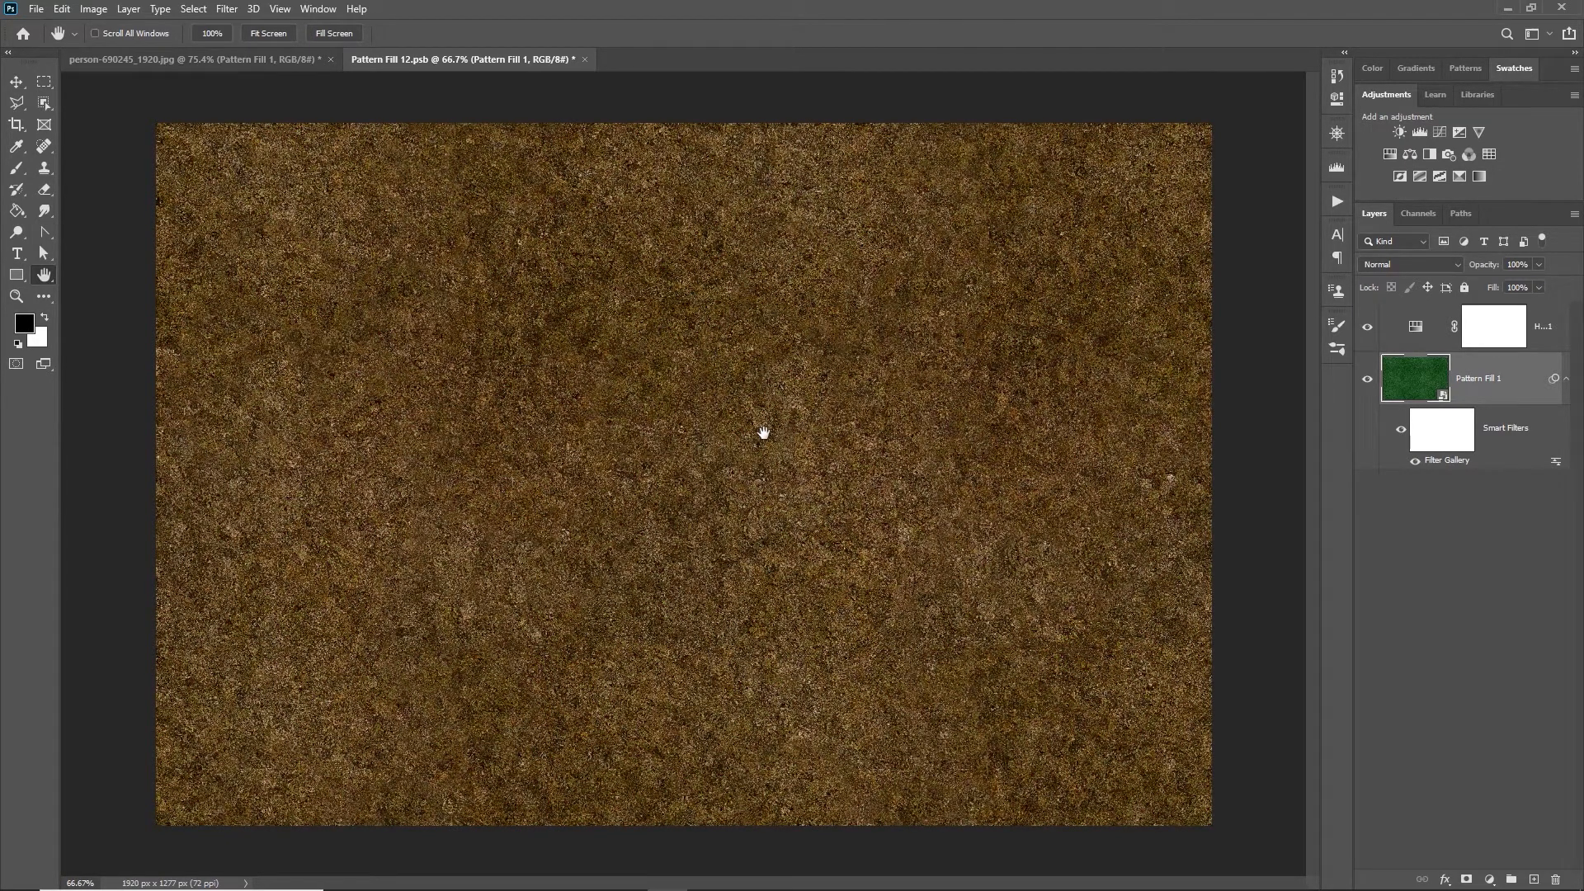
Step: Close the smart object document and save its changes back to the main image
left_click(584, 59)
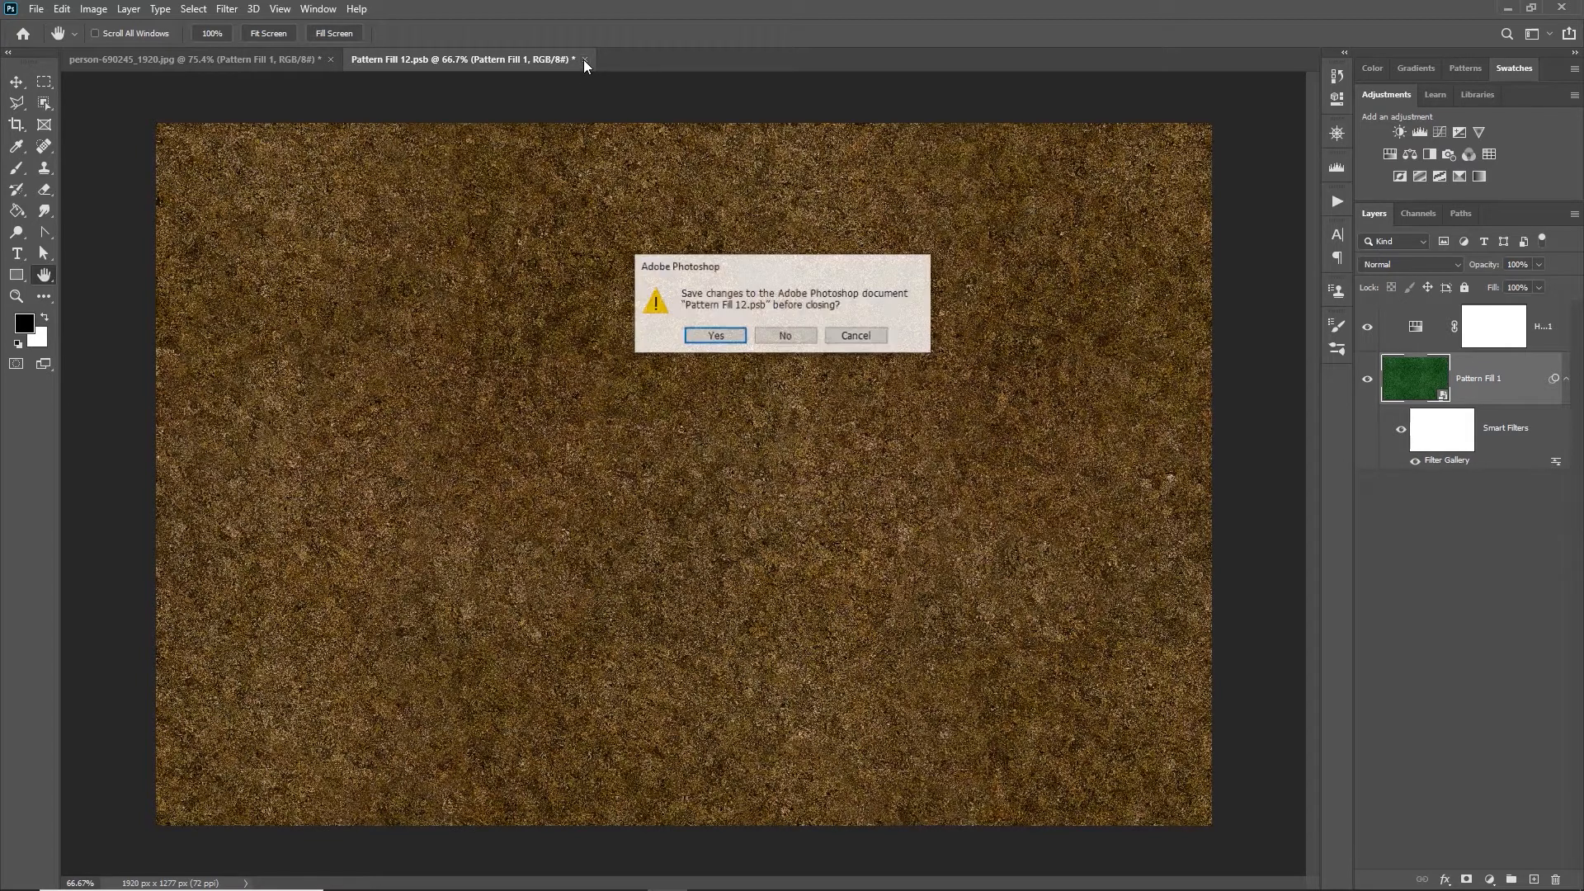
left_click(716, 336)
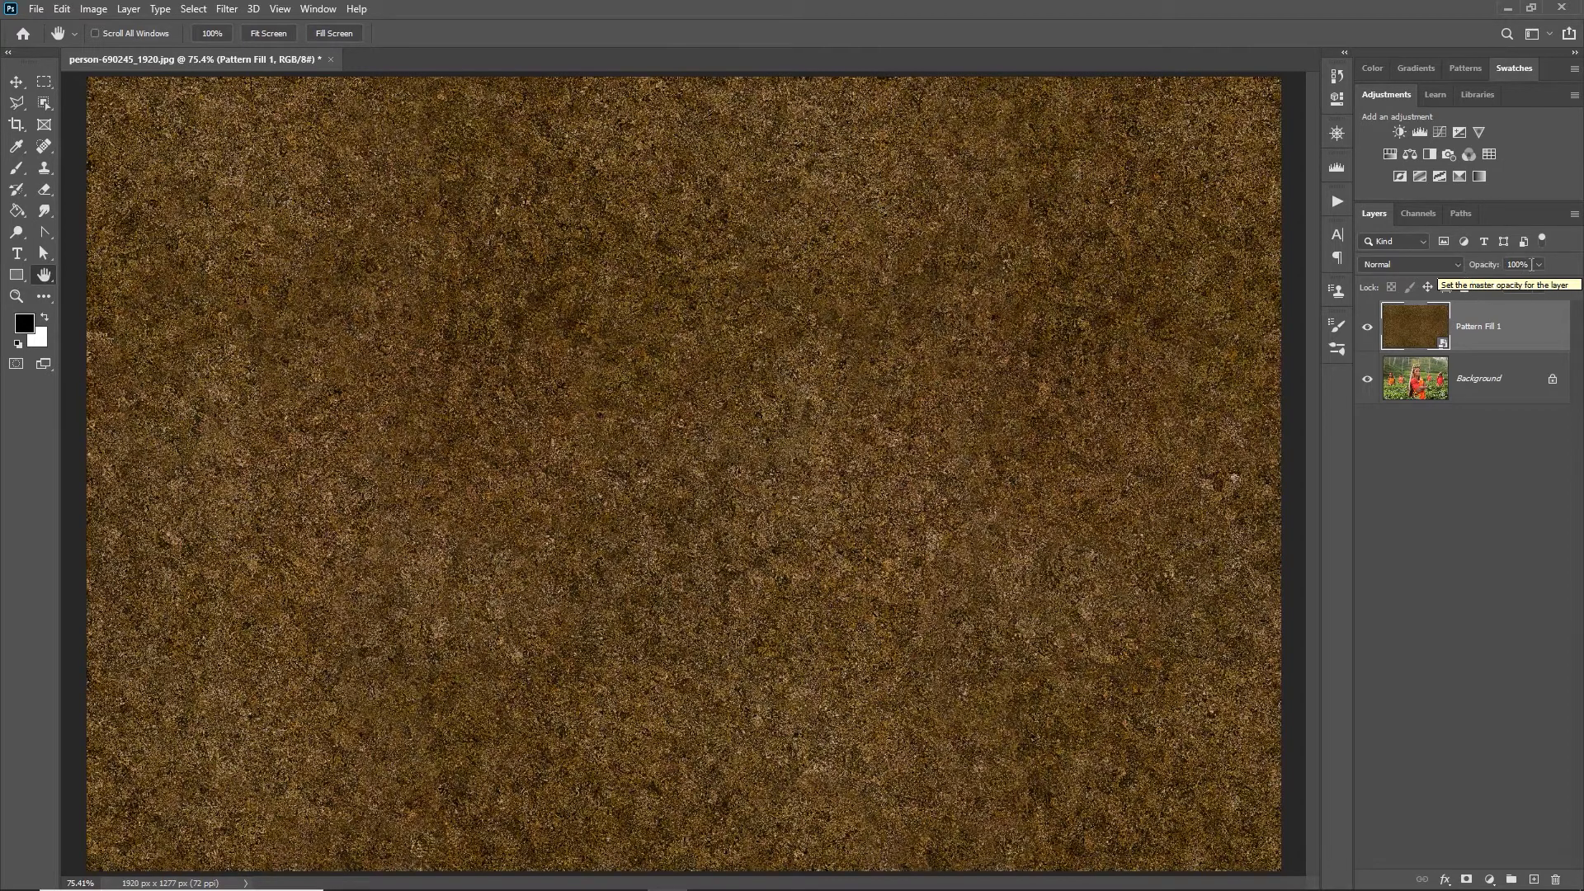
Step: Keep the brown pattern layer in Normal blend mode and lower its opacity to 50%
left_click(1455, 263)
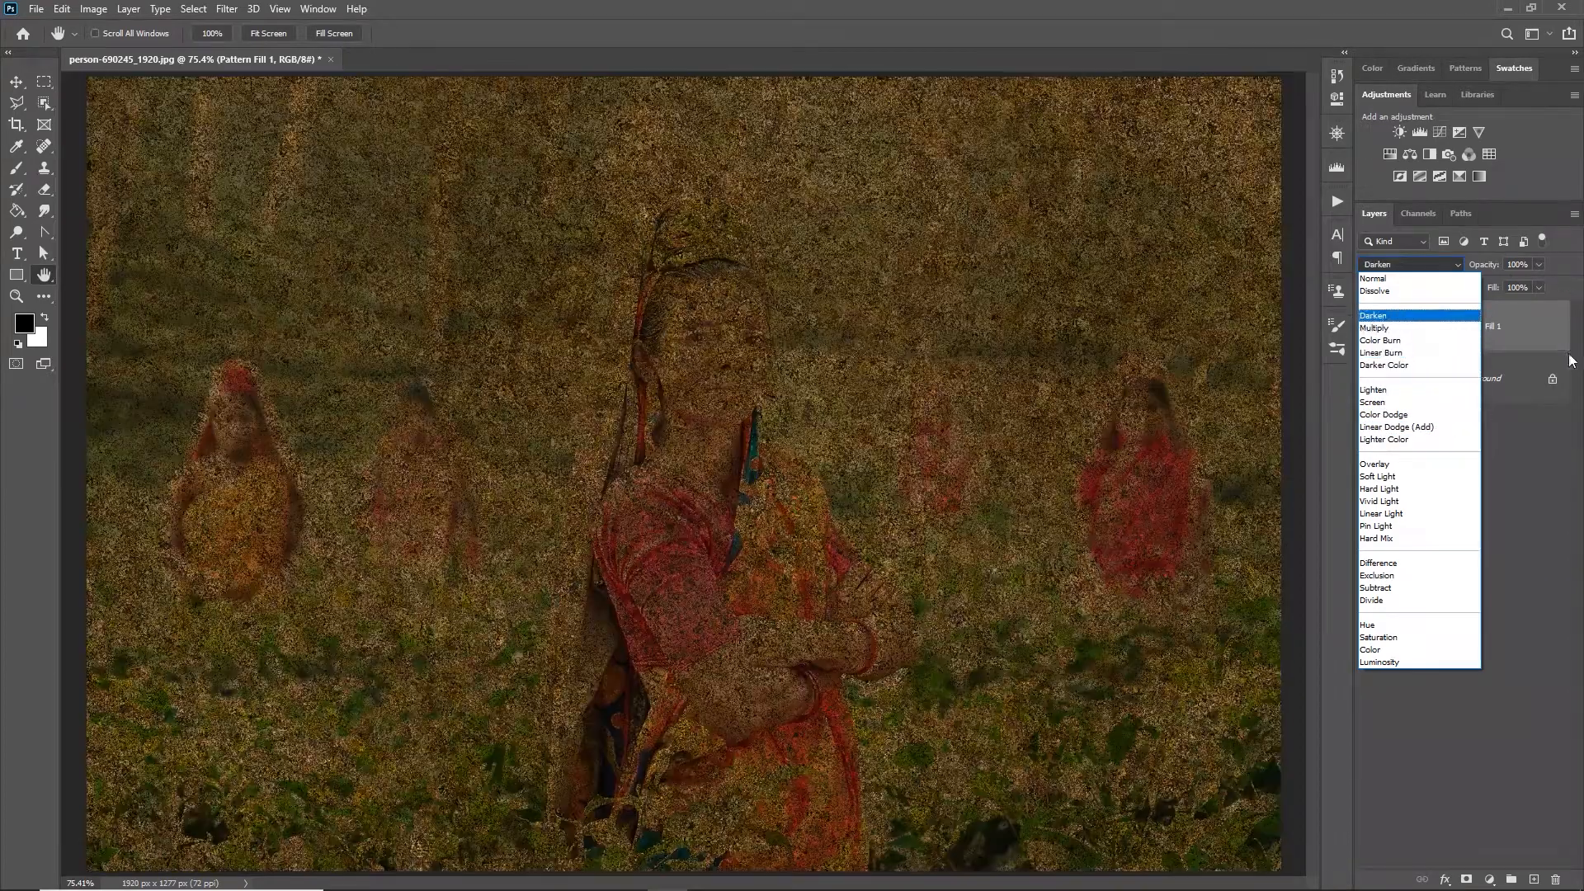
left_click(1455, 279)
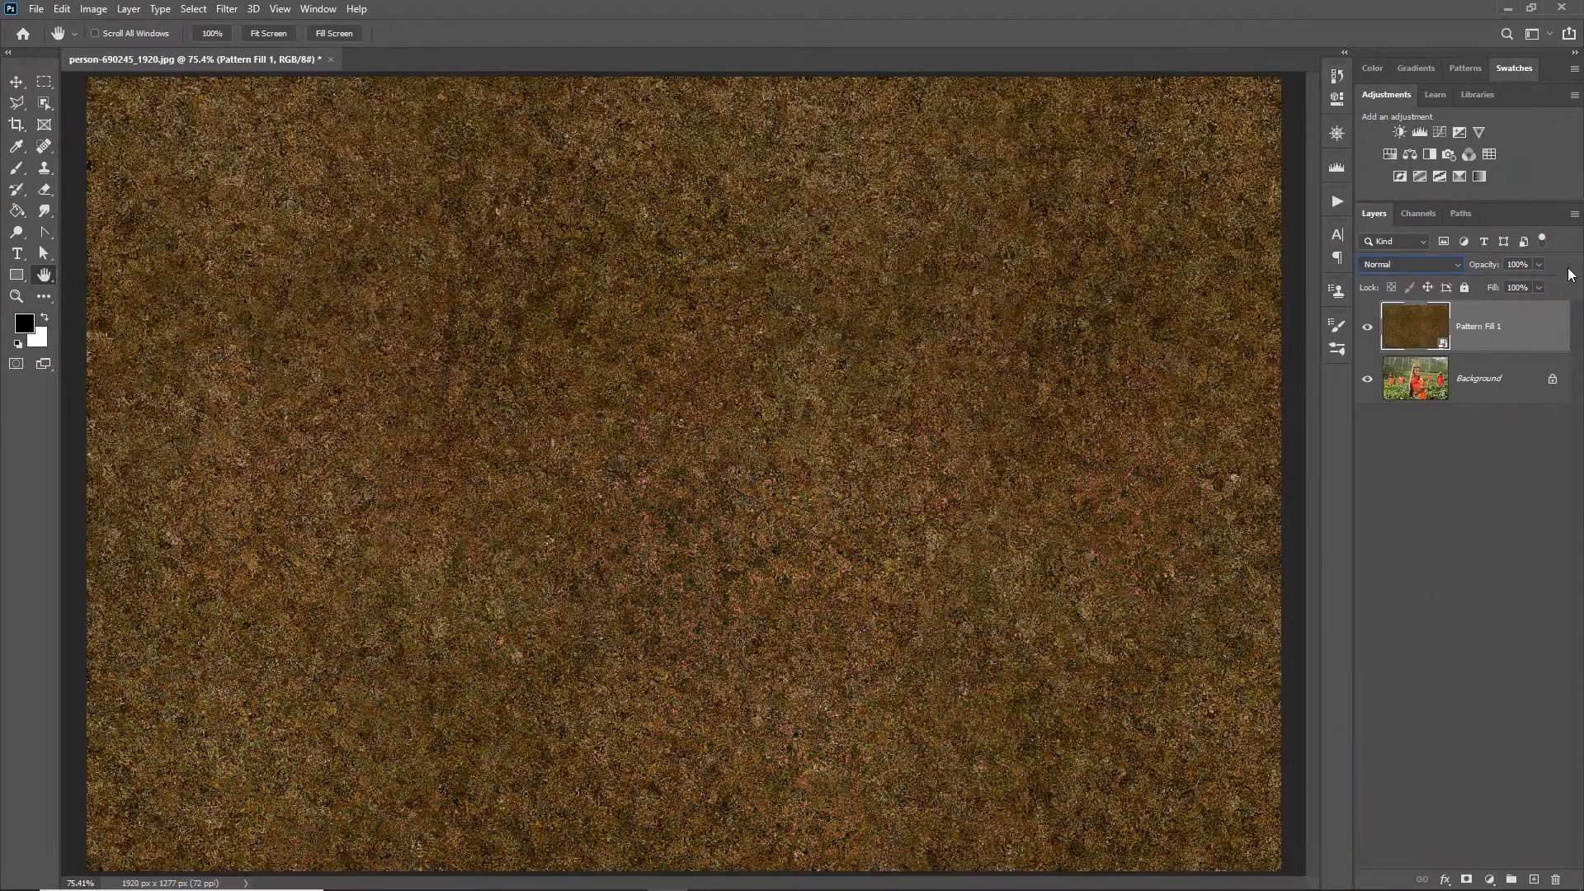
left_click(1540, 265)
left_click(1504, 281)
left_click_drag(1503, 280, 1501, 284)
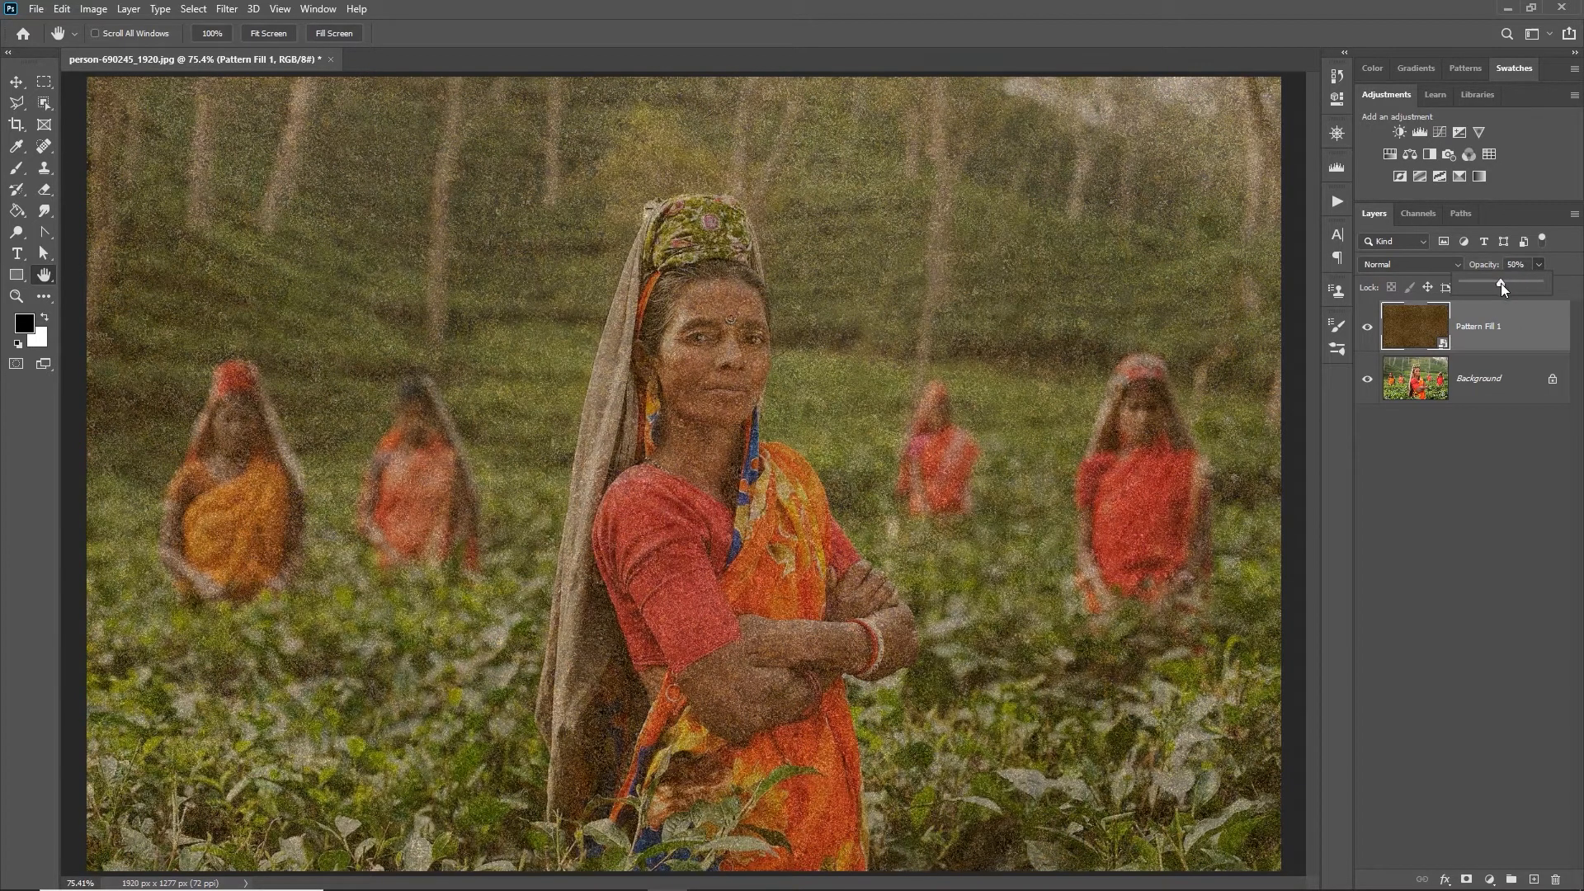
Step: Change the pattern layer's blend mode to Darken and deselect the layer
left_click(1444, 265)
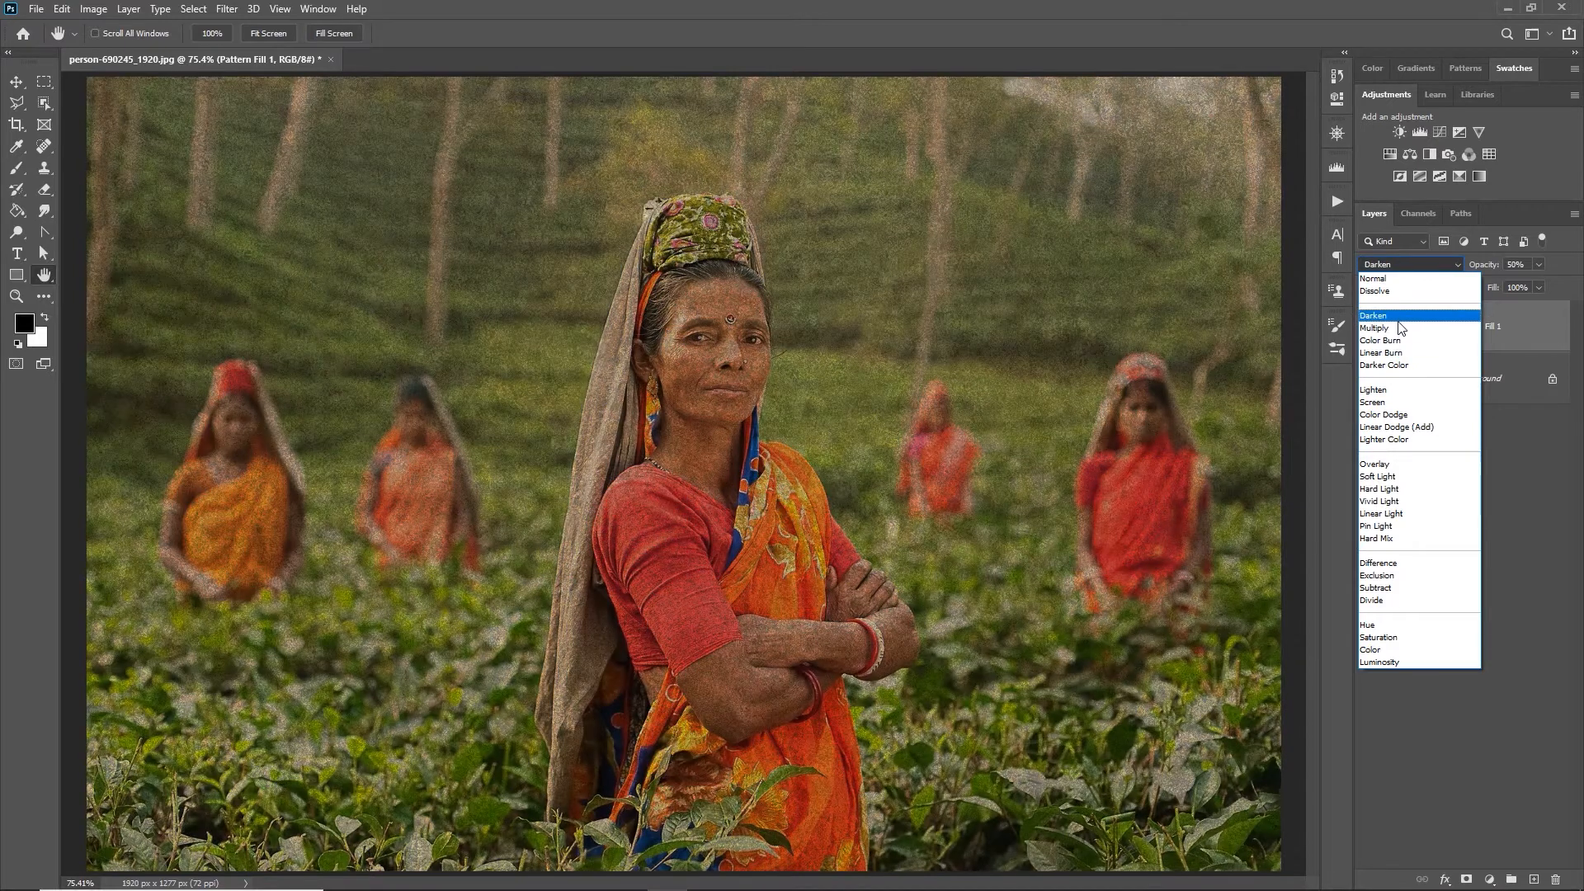
left_click(1398, 318)
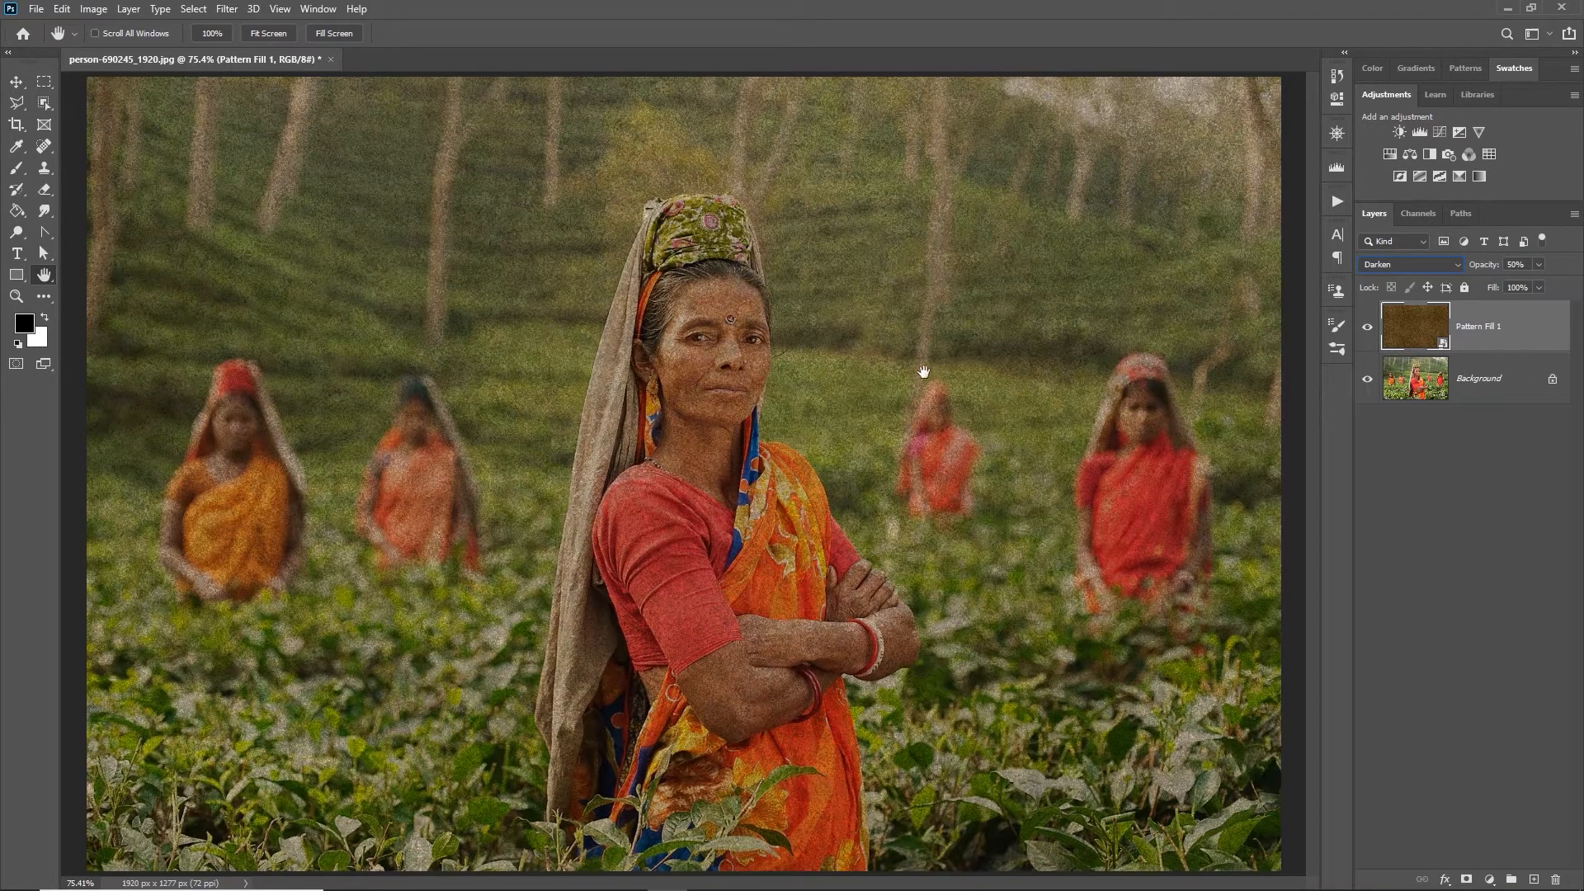
left_click(1489, 492)
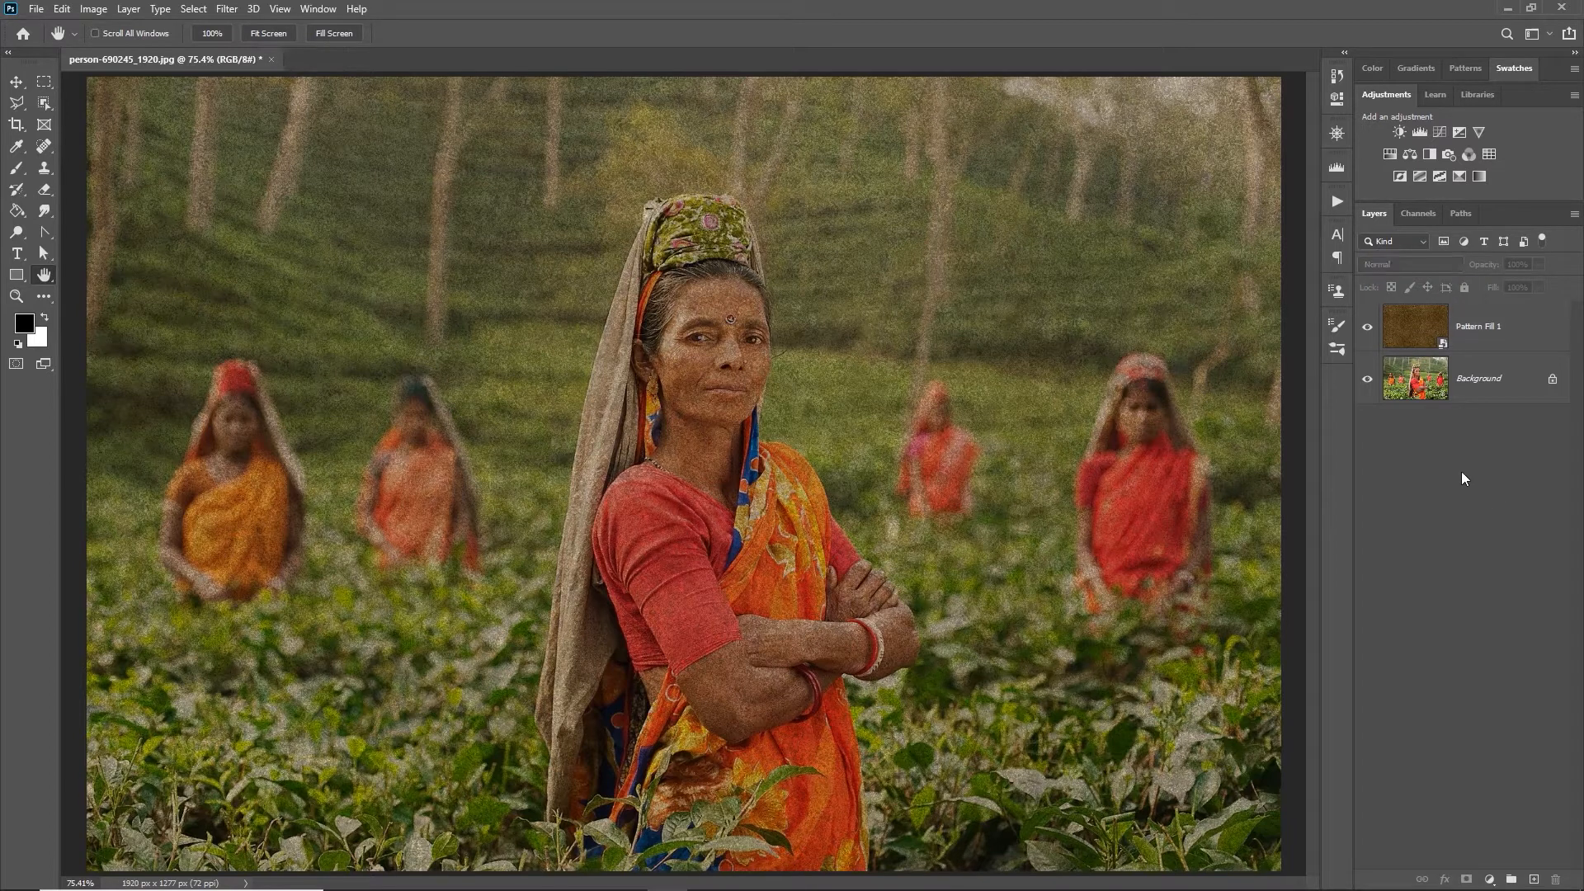
Step: Add a Hue/Saturation adjustment above all layers and lower the saturation to about -49
left_click(1390, 155)
left_click_drag(1198, 222, 1162, 222)
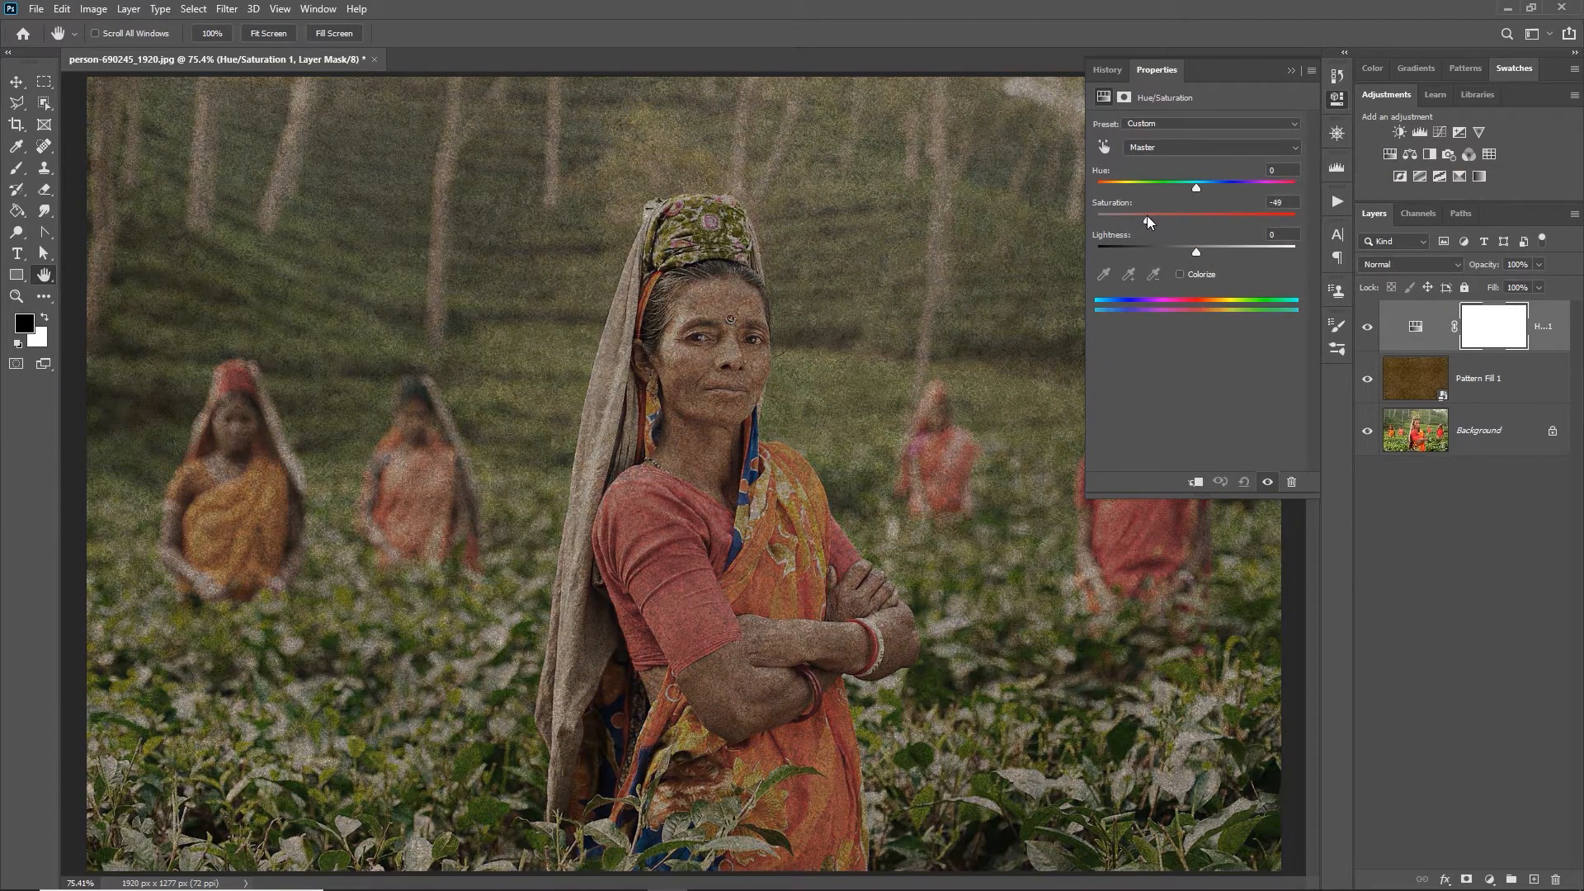
left_click(1291, 71)
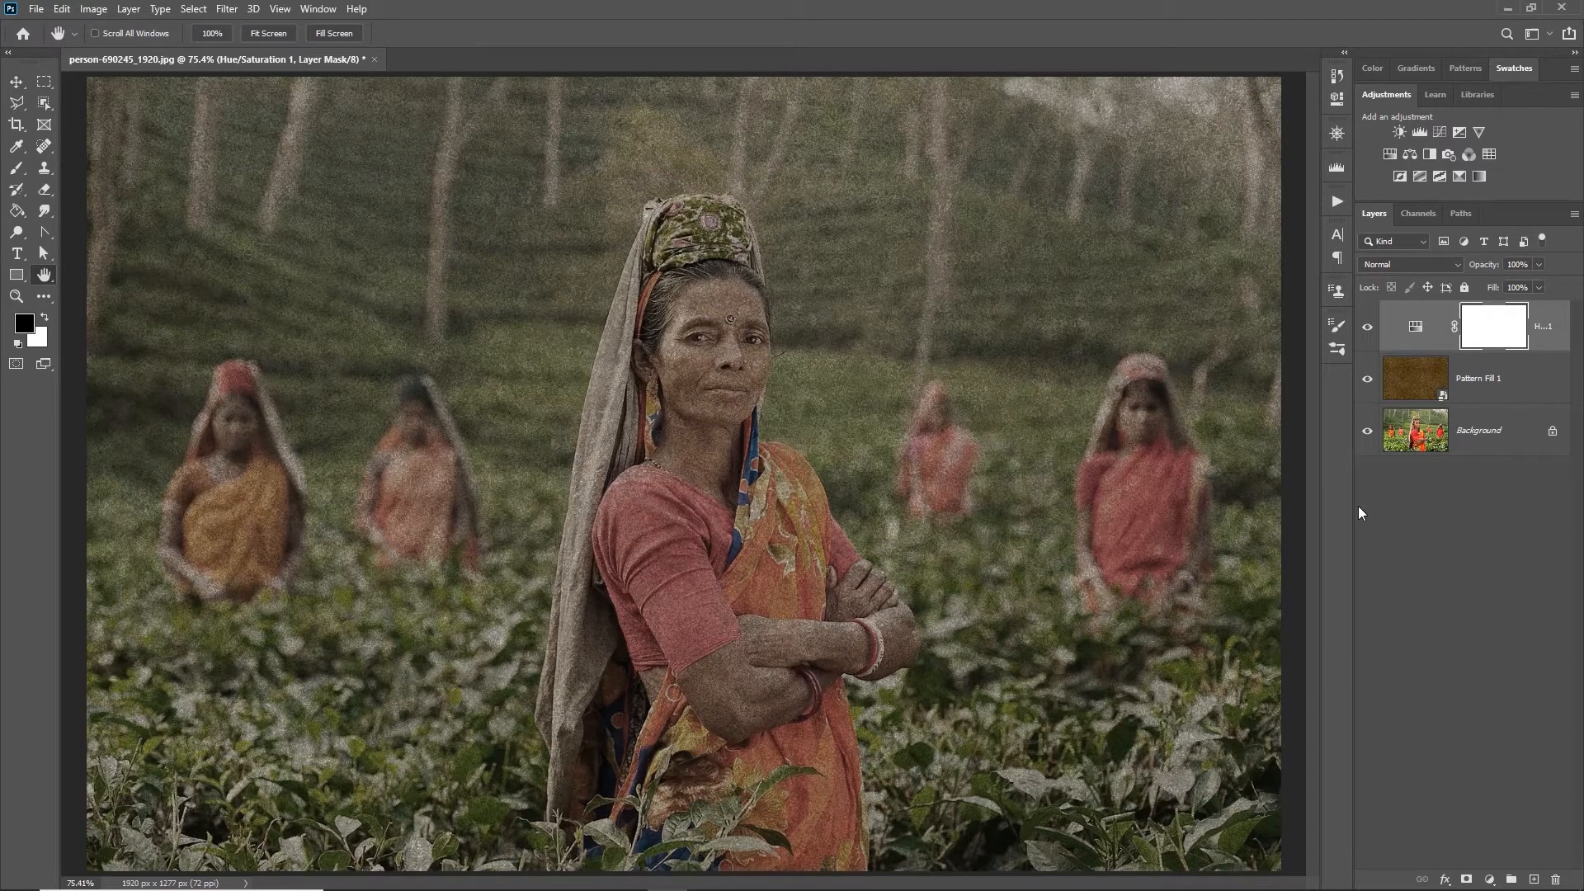
Step: Compare the textured result with the original photo by isolating the Background layer and restoring all layers
left_click(1367, 433, "alt")
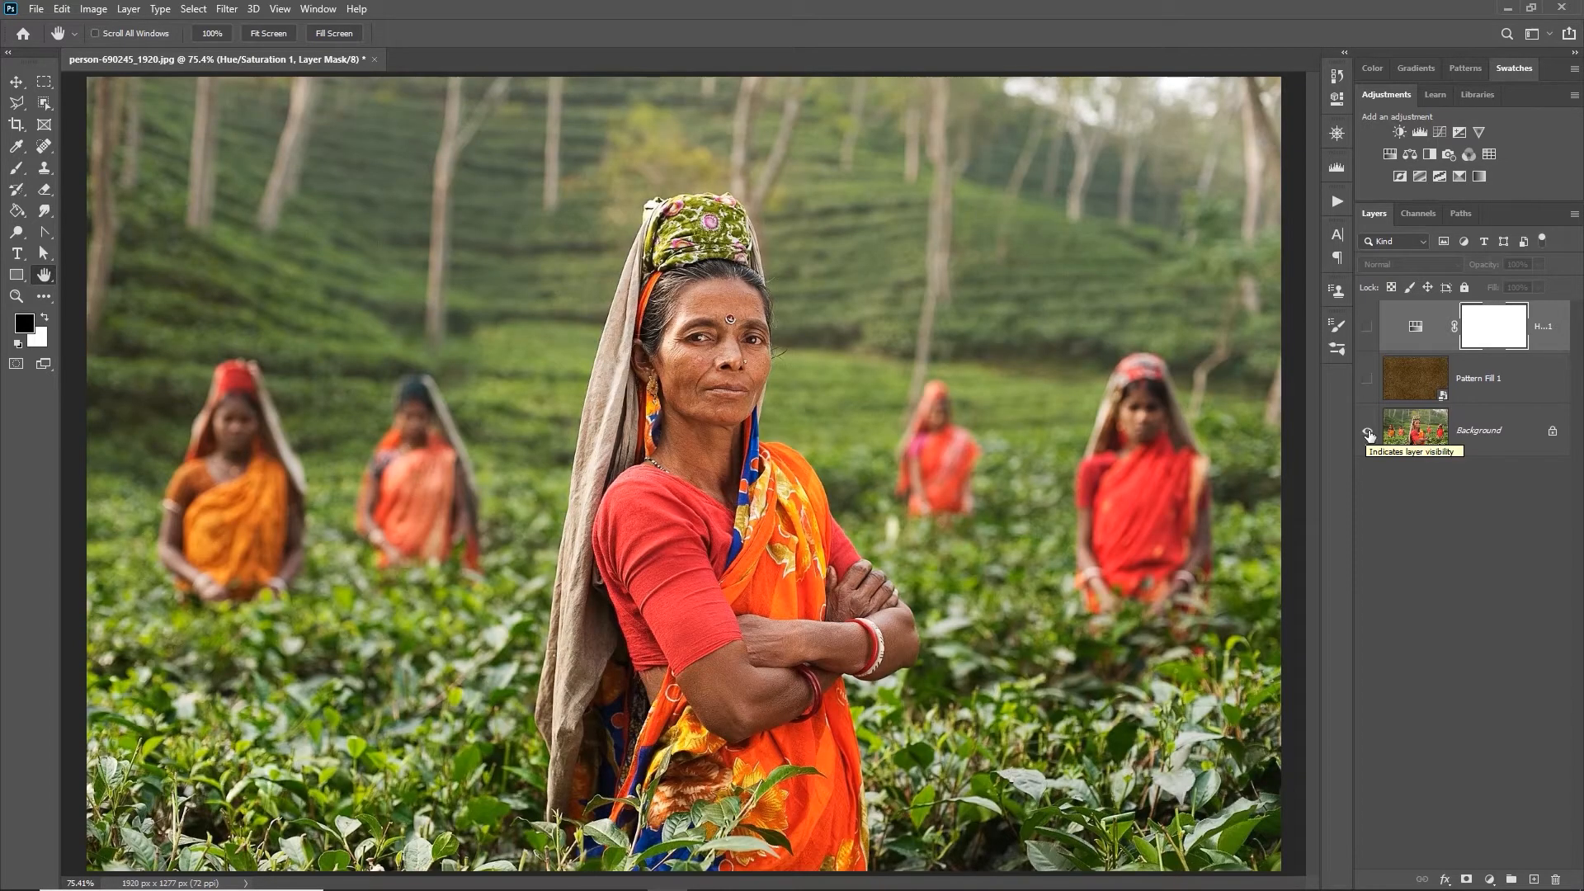
left_click(1367, 432, "alt")
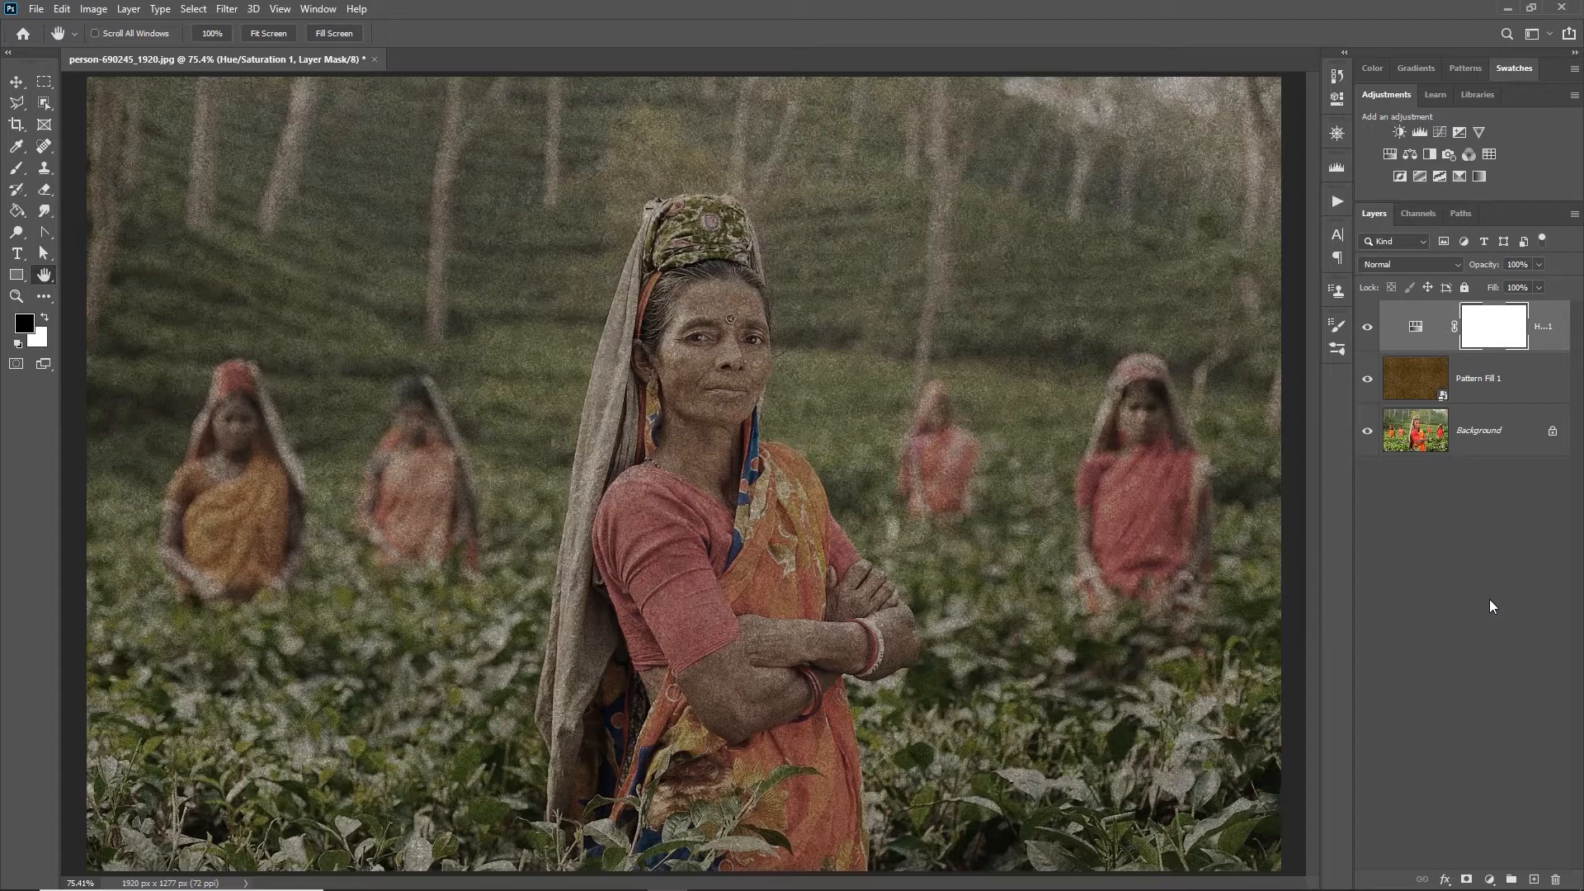